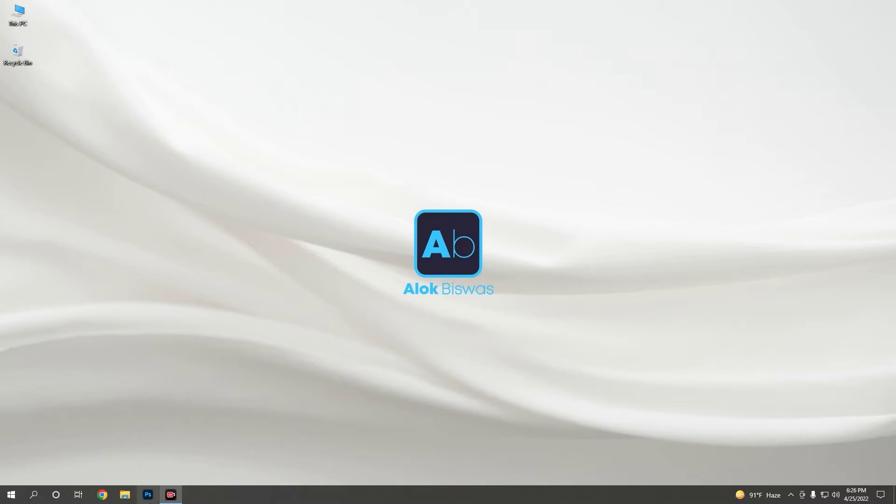
Launch Adobe Photoshop from the taskbar and let it load to an empty workspace
left_click(148, 496)
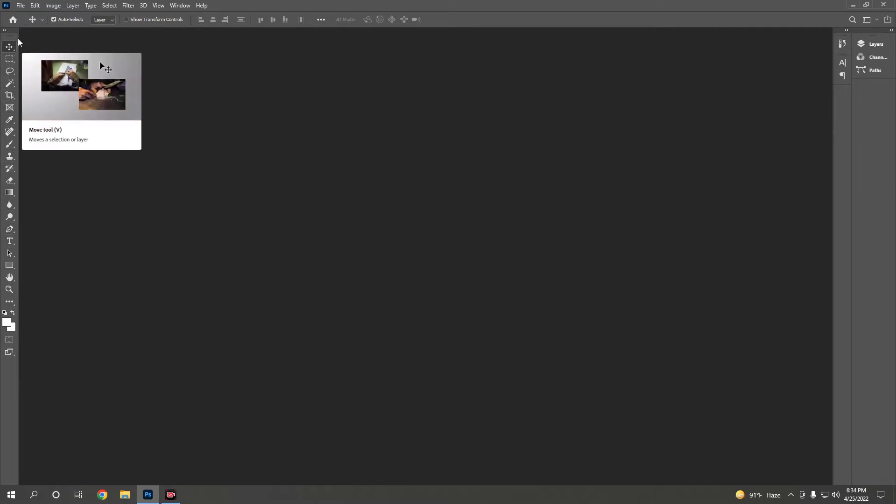
left_click(10, 59)
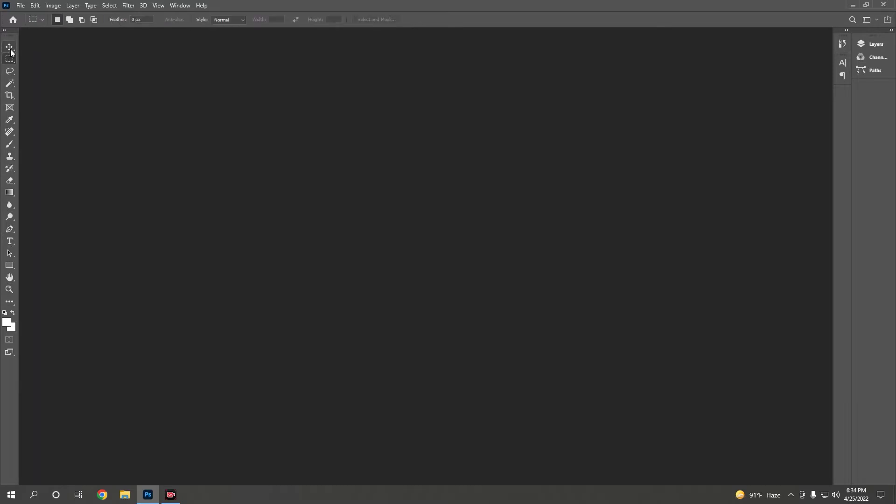
left_click(10, 49)
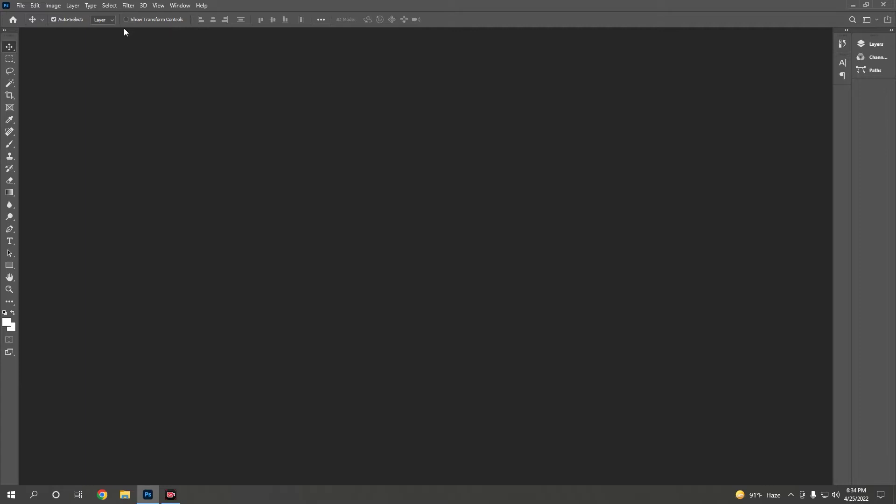
Show Photoshop's File menu commands, with no document open
left_click(20, 6)
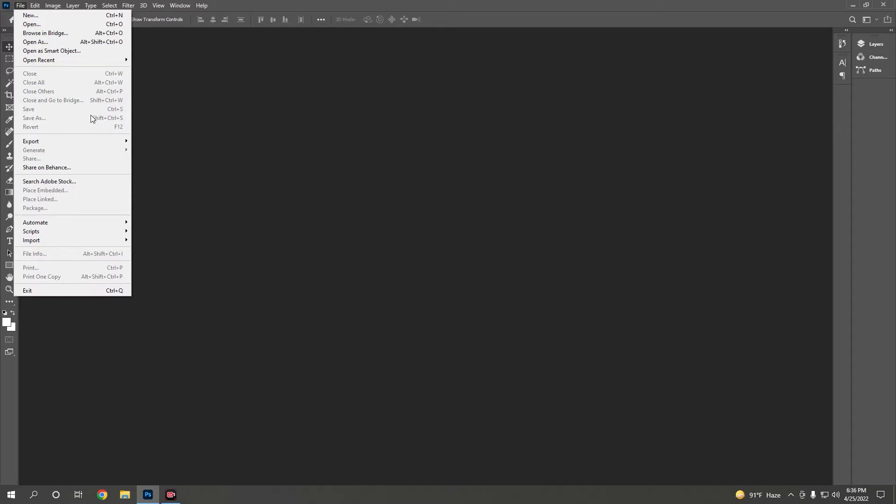
Open the New Document dialog showing recent presets, with 1920 × 1080 px, 300 ppi selected
left_click(35, 288)
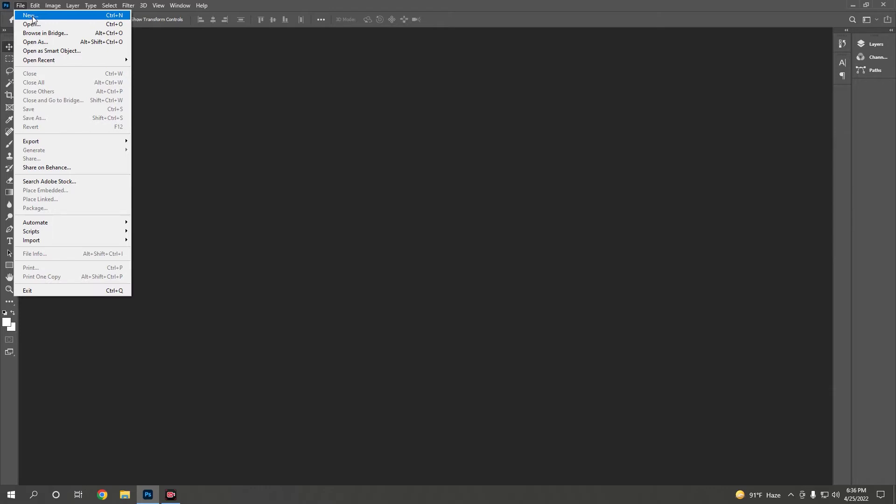
left_click(33, 17)
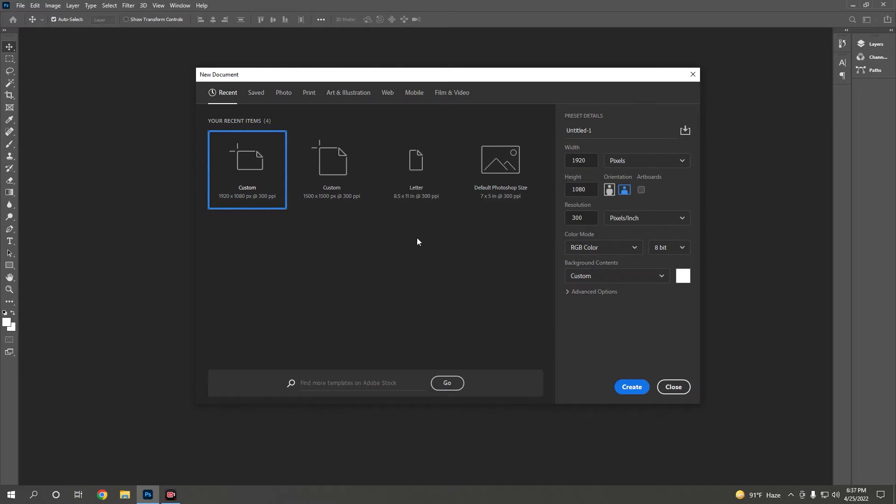
Browse the Photo, Print, Art & Illustration, Web, Film & Video presets, ending on Mobile (iPhone X)
left_click(284, 95)
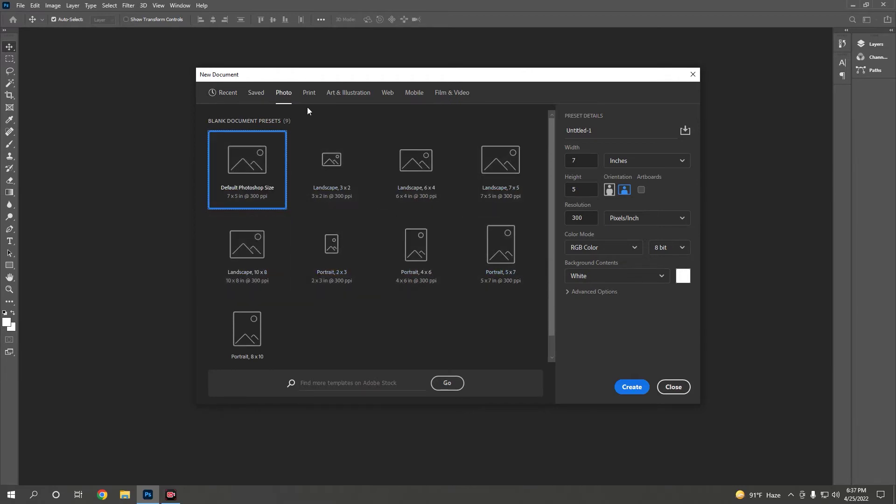
left_click(309, 93)
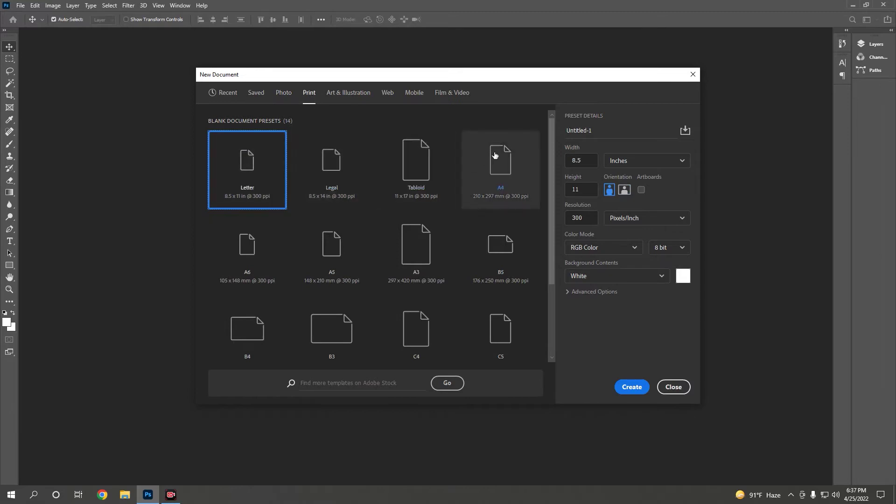
left_click(343, 93)
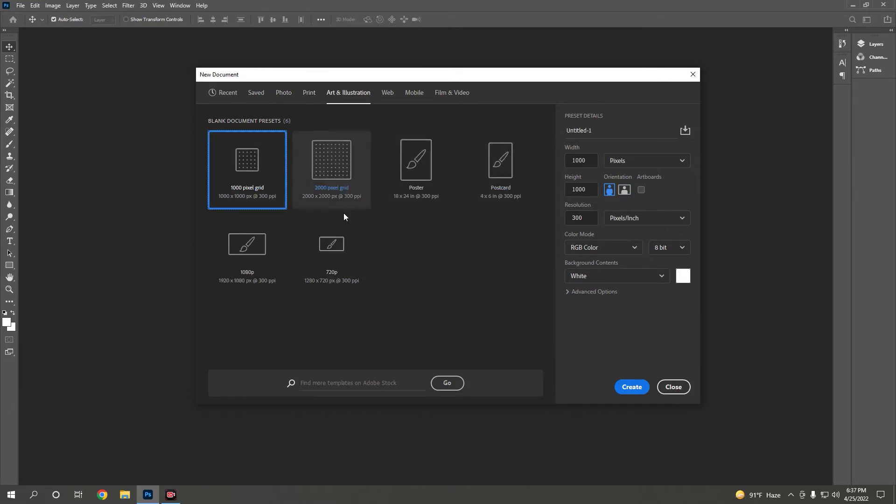
left_click(387, 94)
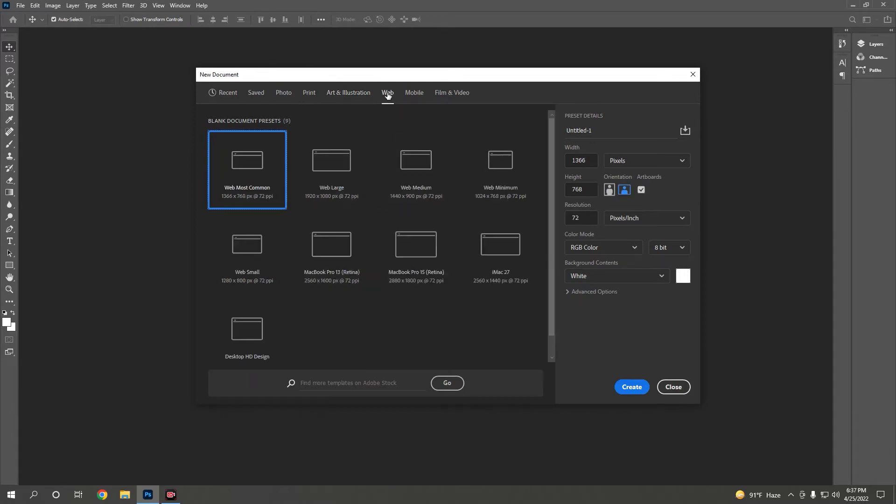
left_click(414, 93)
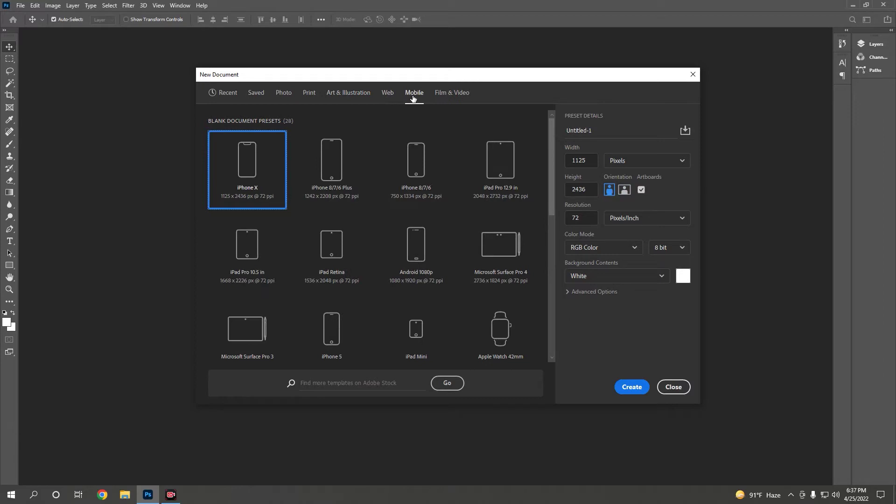
left_click(441, 94)
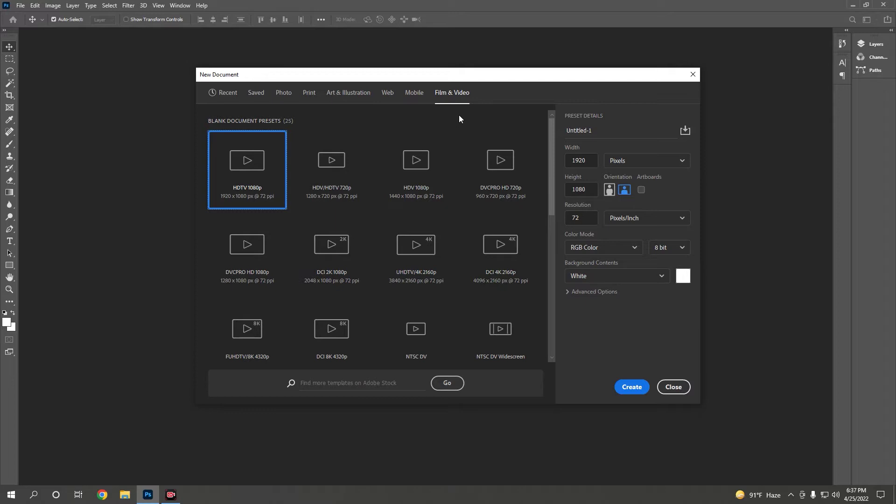
left_click(414, 94)
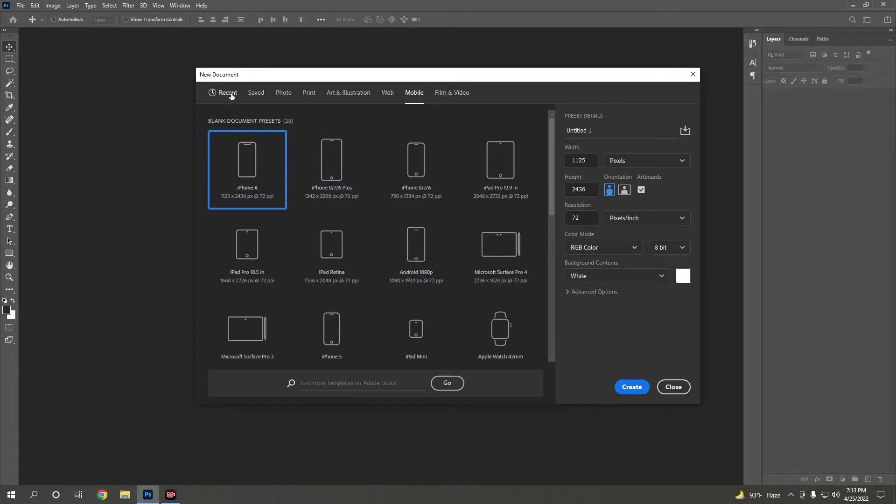
Return to the Recent sizes and replace the Untitled-1 document name with 'Ale-1'
left_click(227, 93)
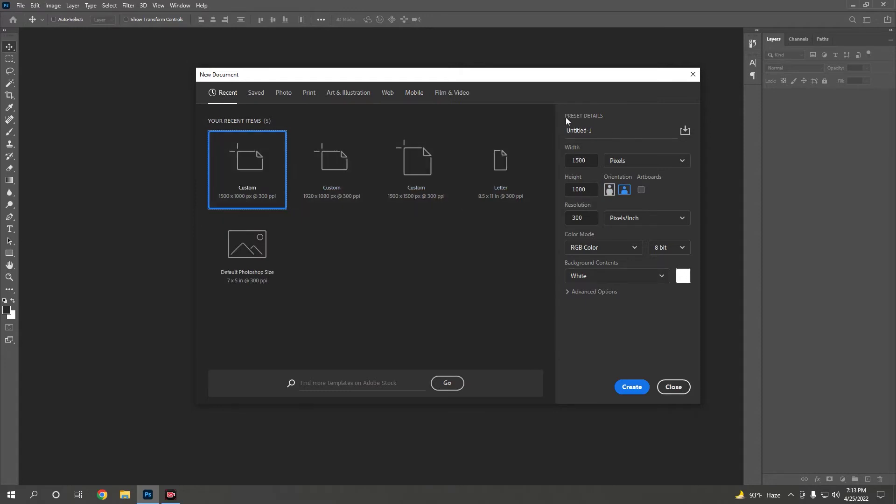
left_click(602, 130)
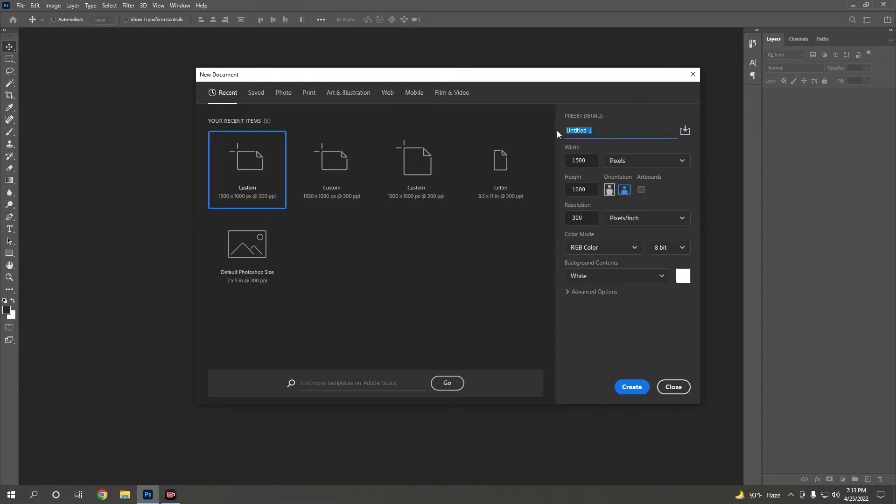
key("BackSpace")
type("A")
type("le")
type("-1")
Set the new document's width to 1000, keeping the units on Pixels
left_click_drag(589, 161, 567, 163)
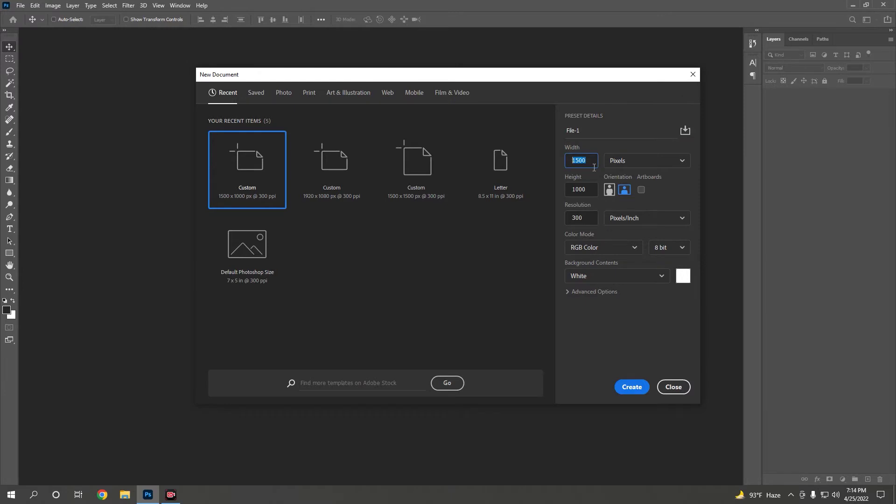
type("1")
type("00")
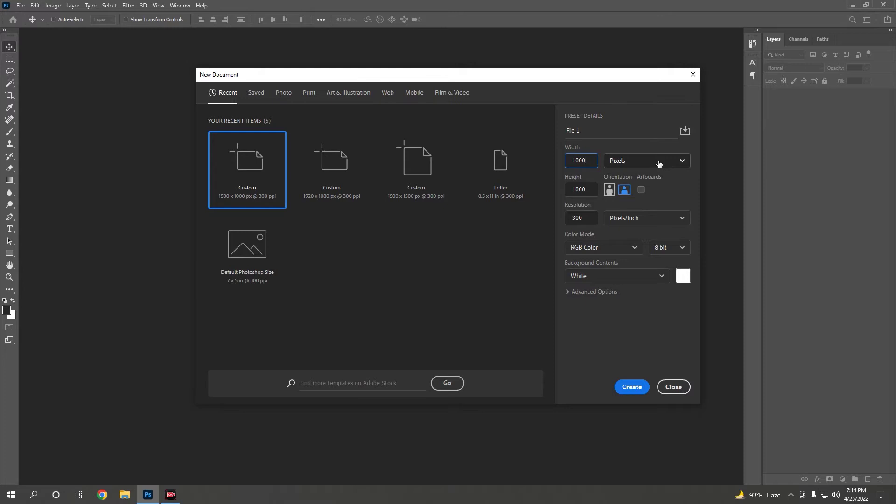
left_click(658, 162)
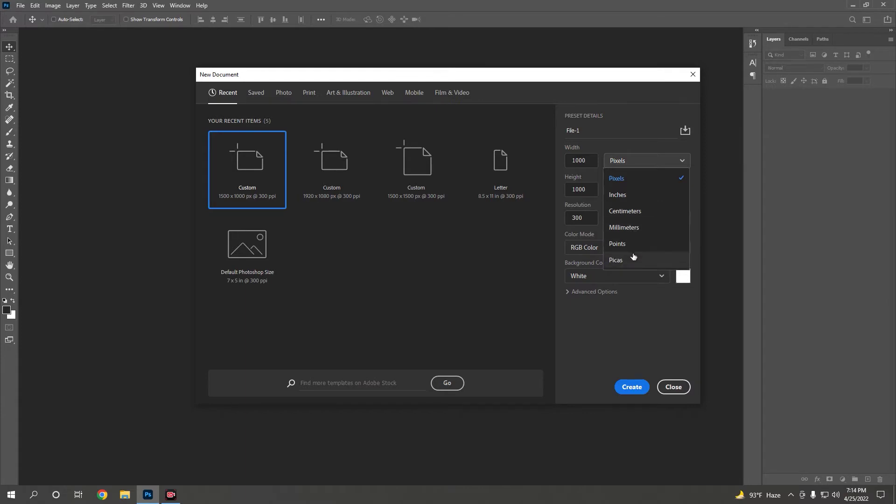
left_click(631, 160)
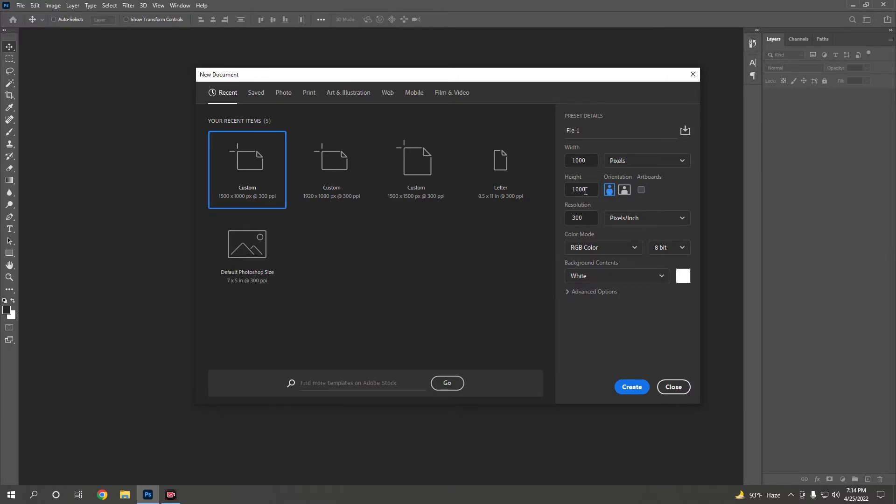
left_click_drag(590, 189, 569, 189)
type("1000")
left_click(587, 221)
Keep resolution at 300 Pixels/Inch and create the 1500 × 1000 px Sample Work-1 document
left_click(656, 219)
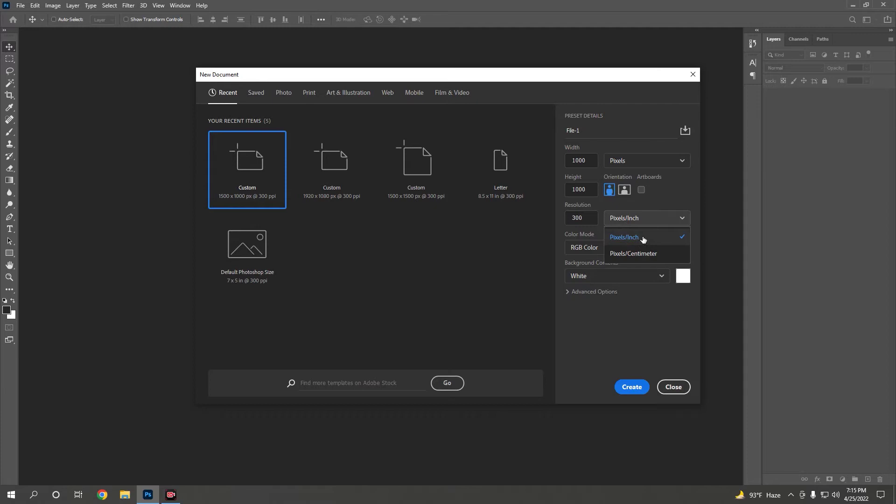
left_click(644, 238)
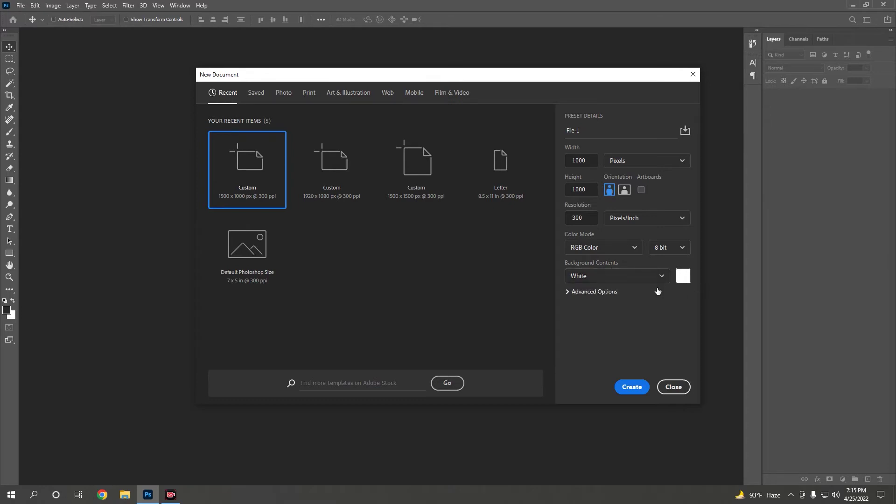
left_click(638, 391)
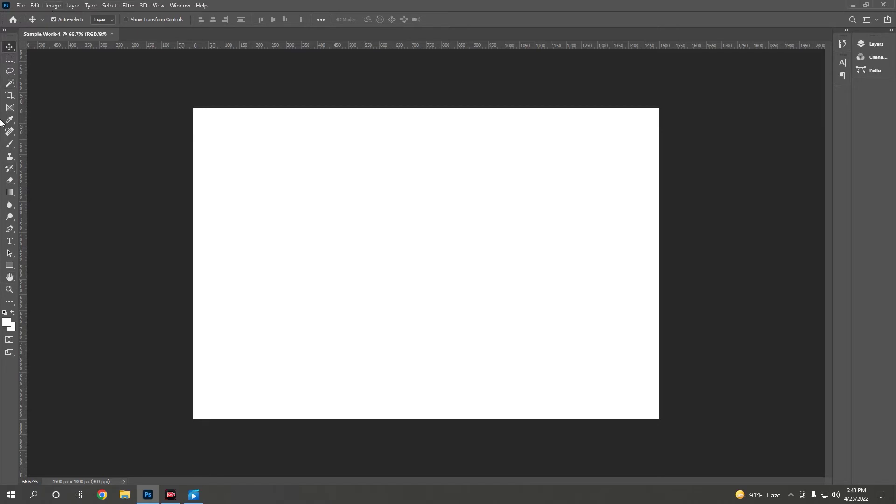
Try the Rectangular Marquee, Lasso and Horizontal Type tools, ending with the Zoom tool active
left_click(10, 59)
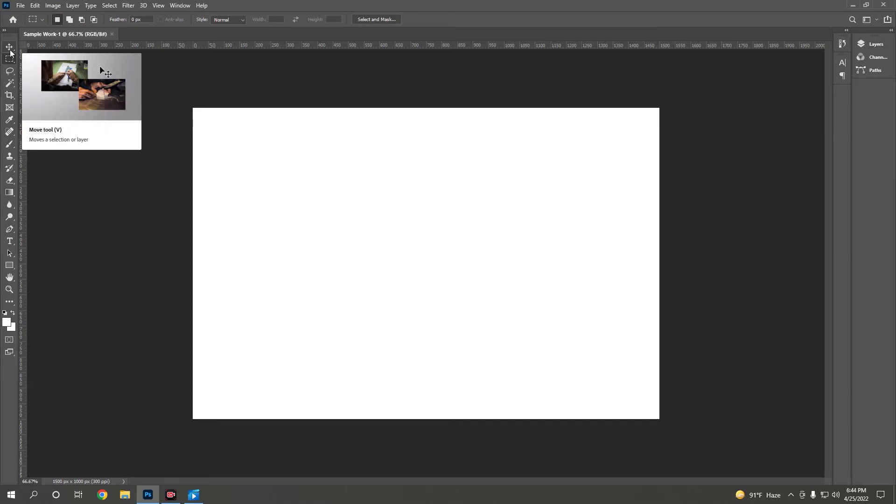
left_click(9, 71)
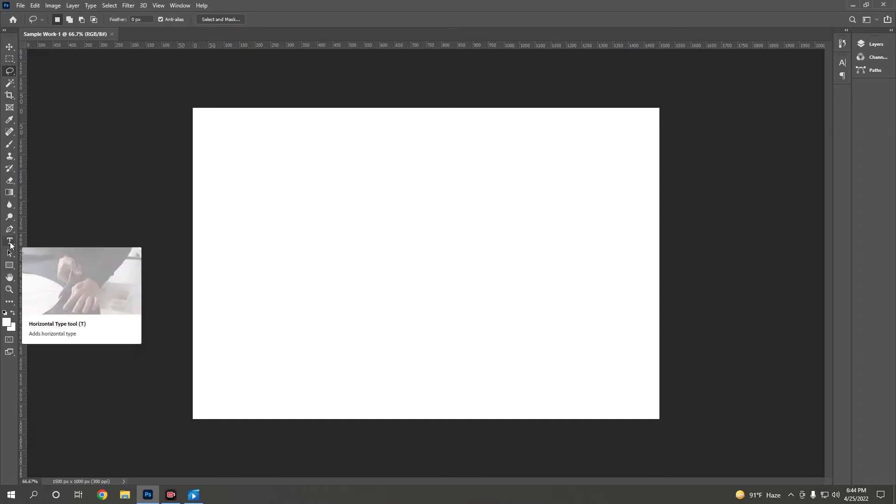
left_click(10, 241)
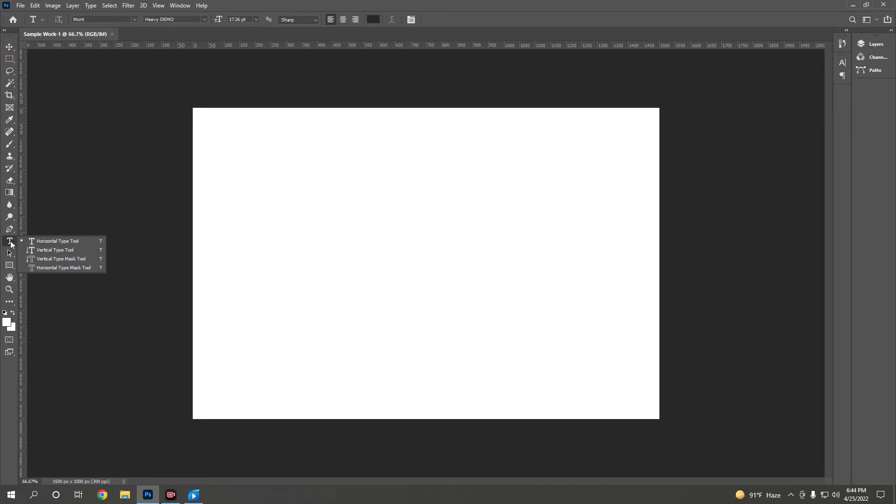
key("z")
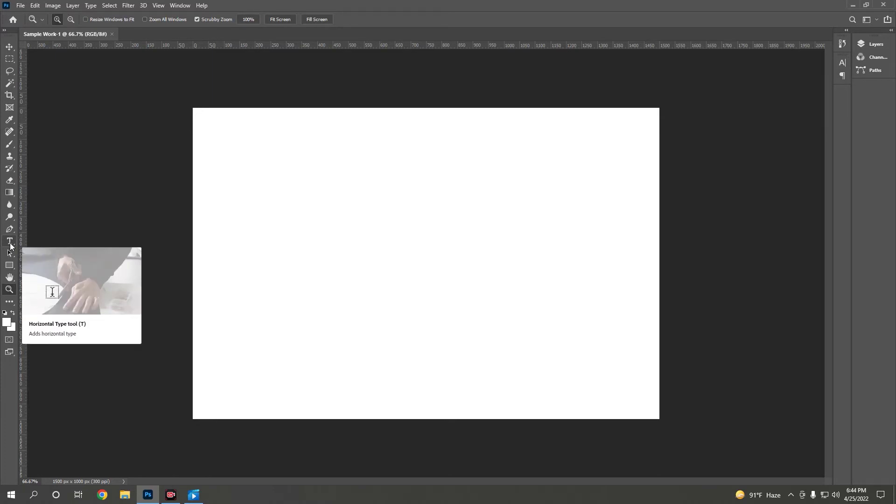
Type the person's name near the canvas centre as a text layer, expand Layers, and commit it
left_click(10, 242)
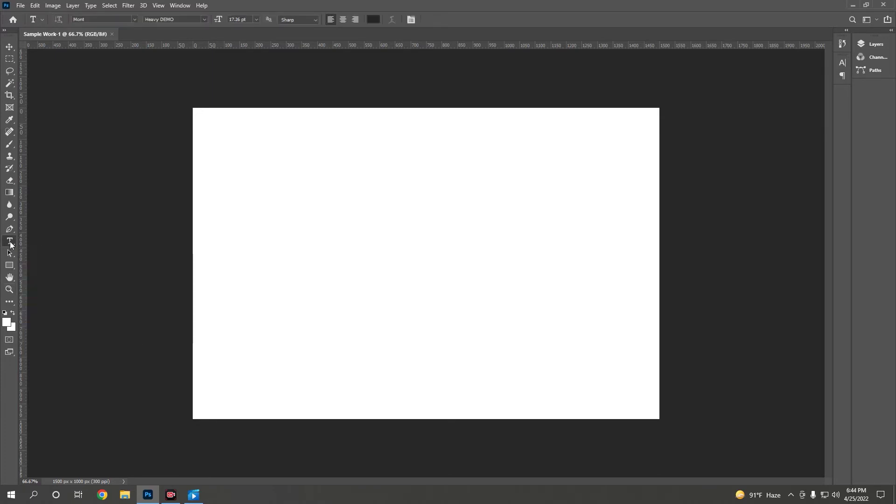
left_click(340, 244)
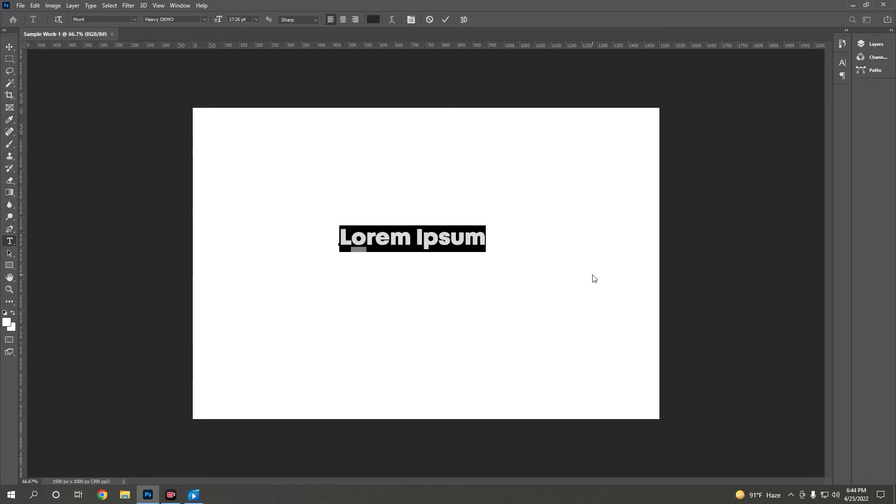
type("Alok")
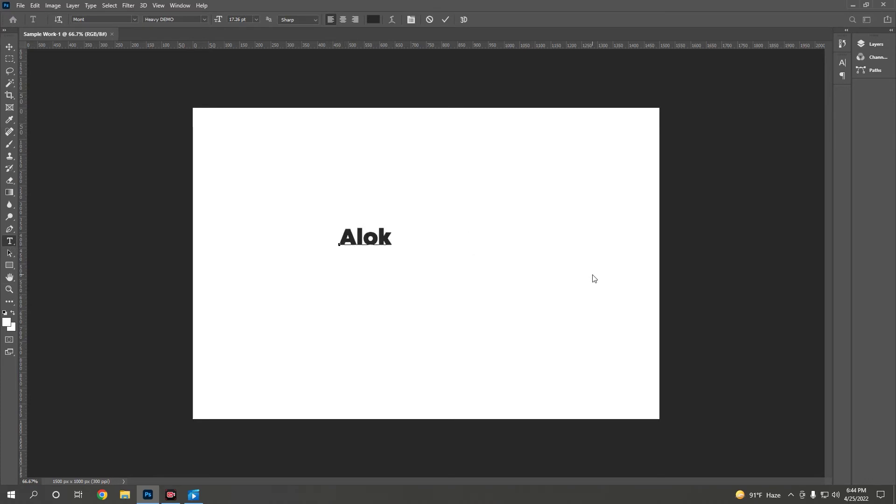
type(" Biswas")
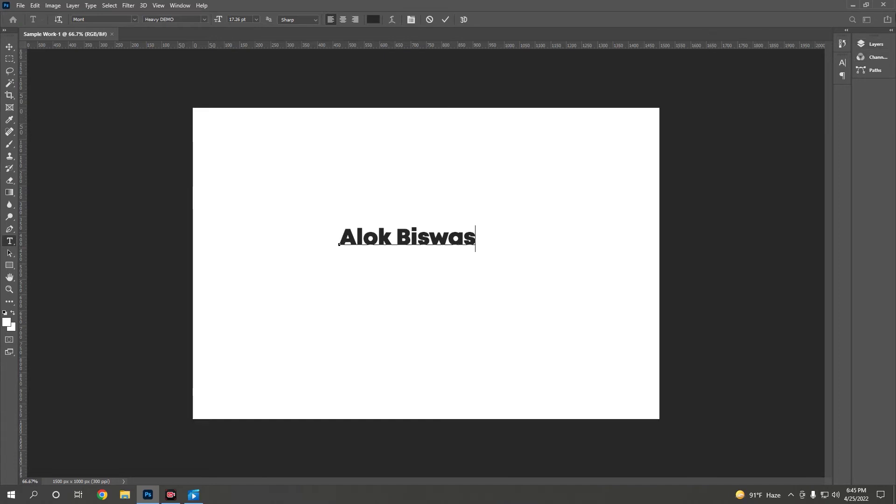
left_click(875, 45)
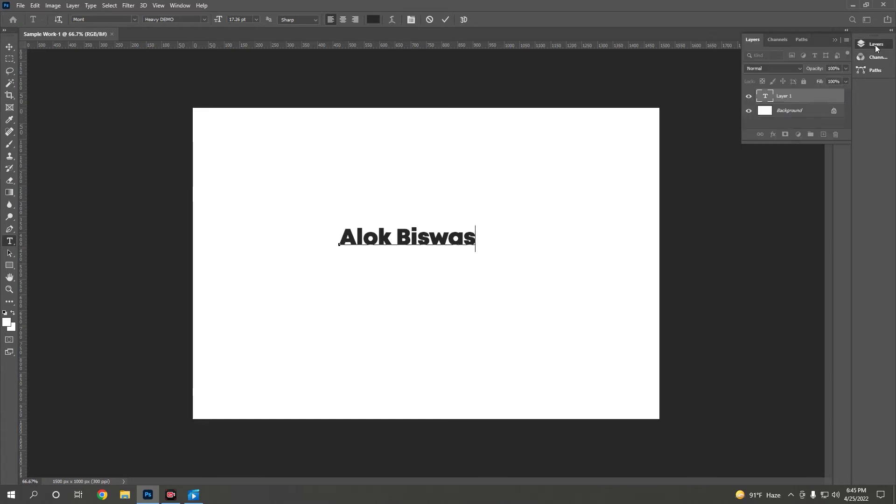
left_click(876, 45)
left_click(891, 31)
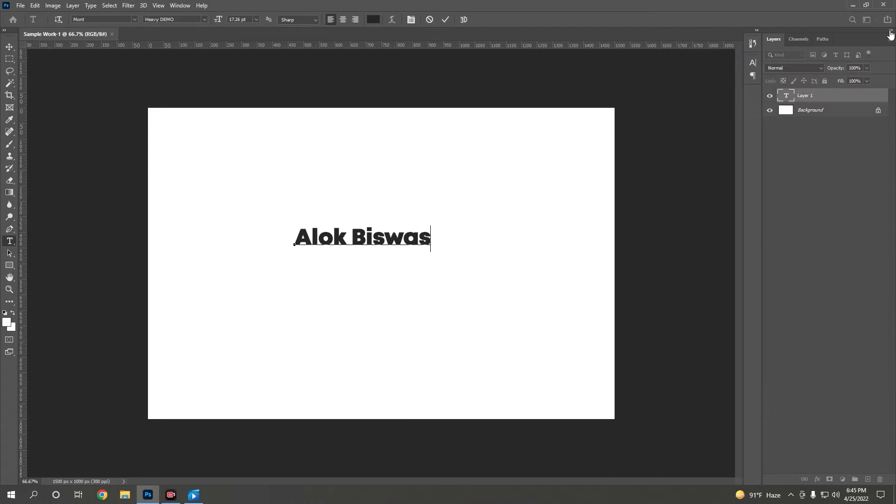
left_click(810, 97)
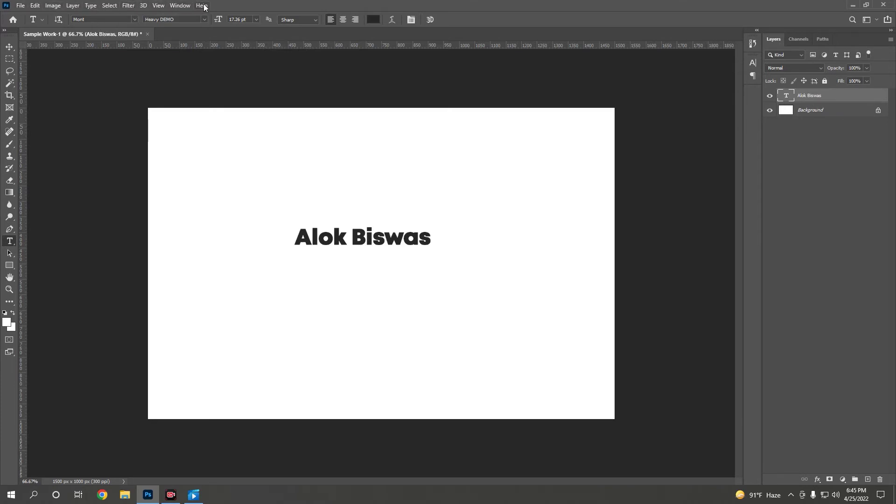
left_click(178, 6)
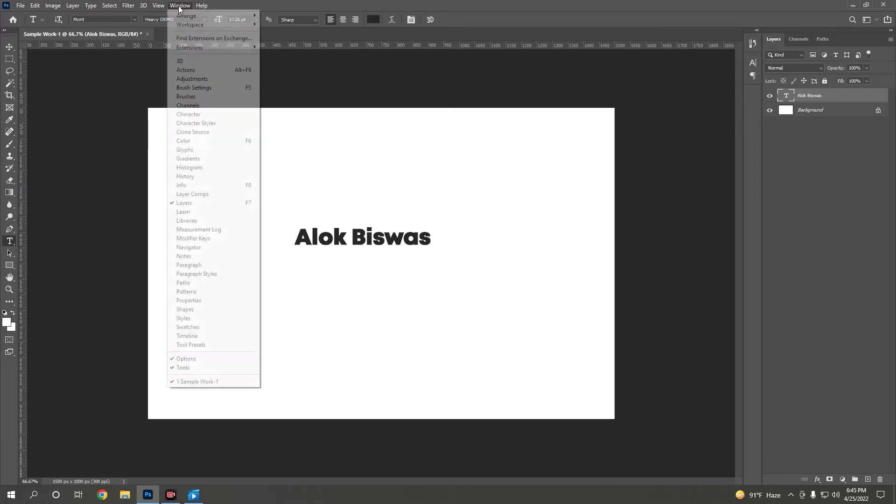
left_click(178, 204)
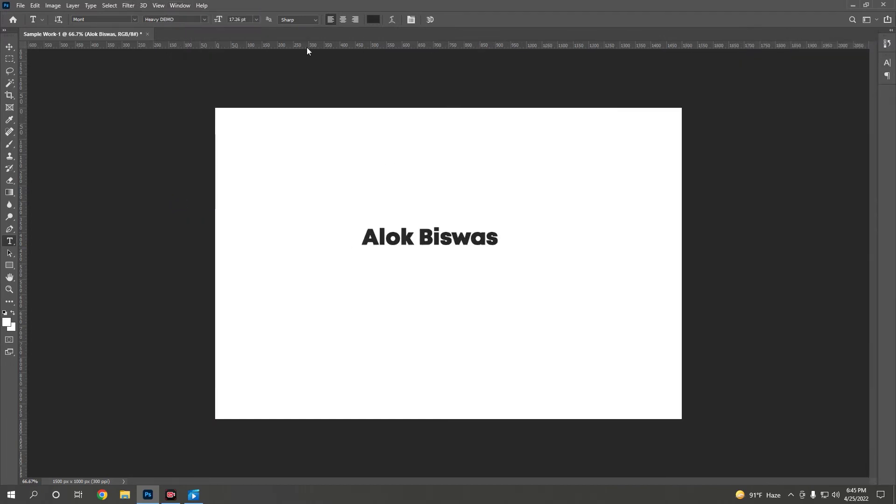
left_click(181, 7)
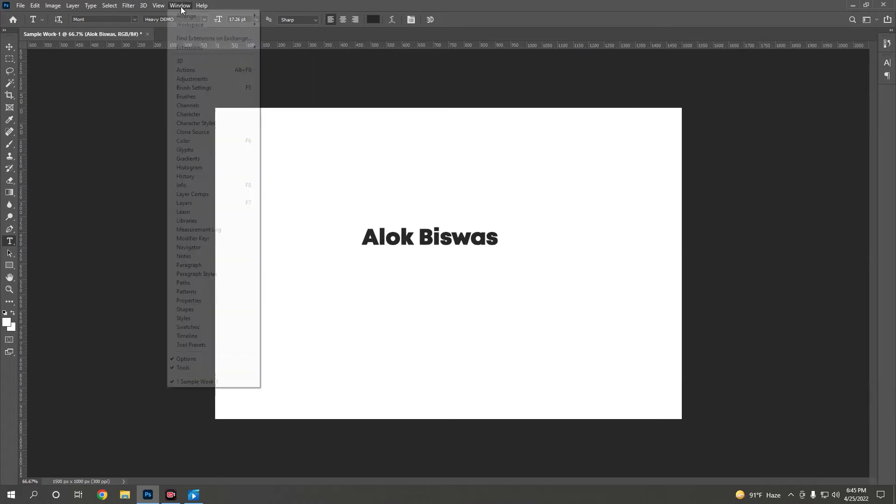
left_click(187, 203)
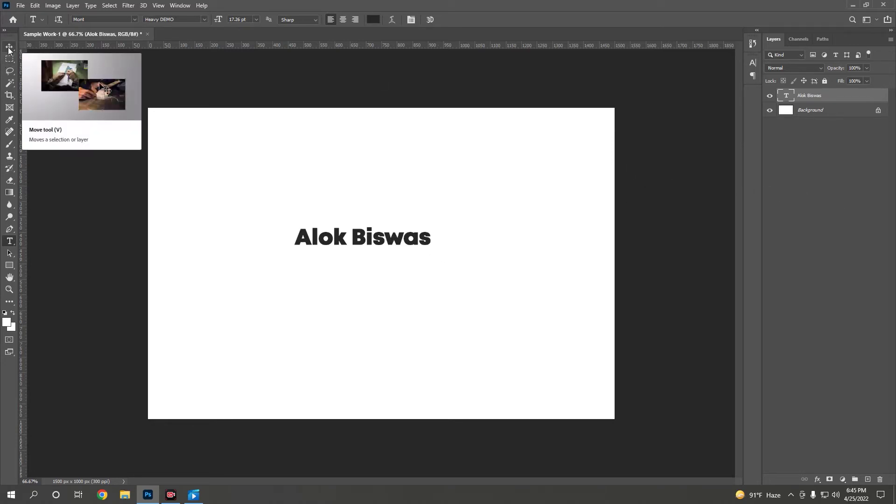
Select the Move tool and toggle the name text layer's visibility off and back on
left_click(10, 49)
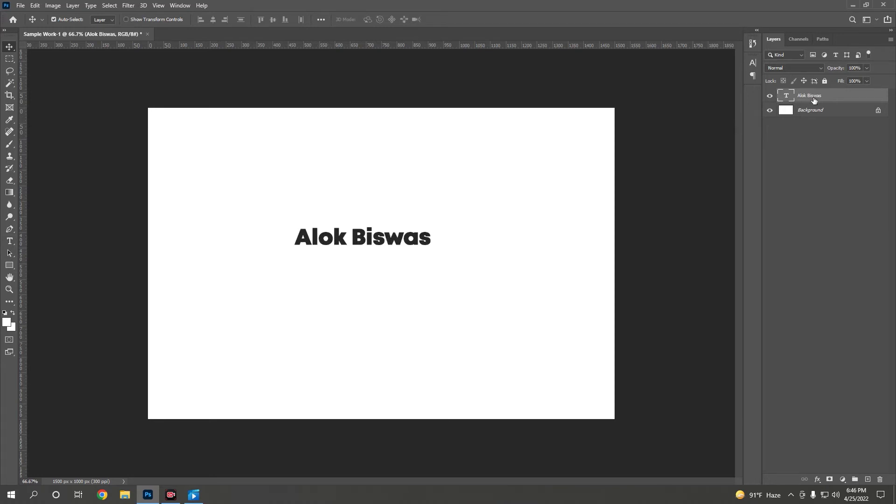
left_click(770, 96)
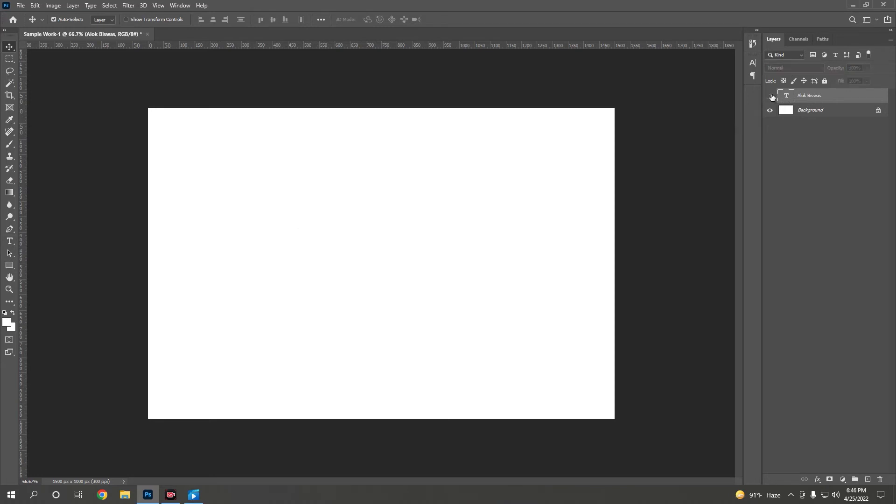
left_click(771, 98)
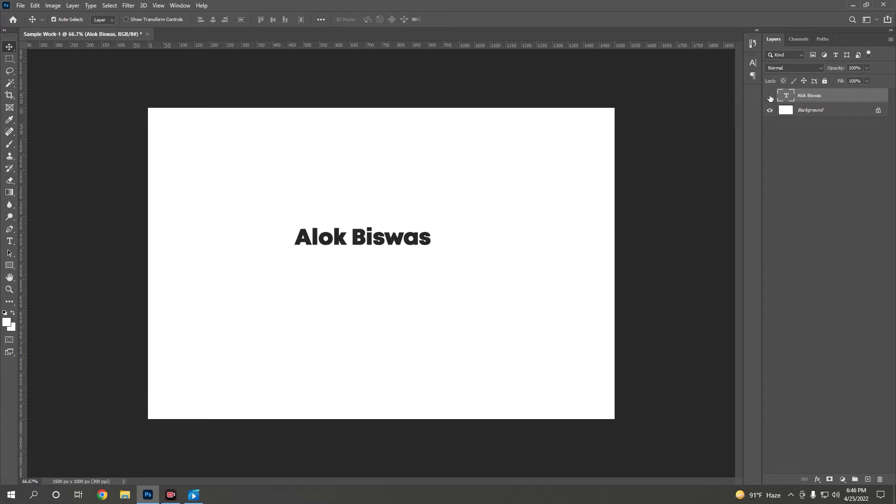
left_click(770, 96)
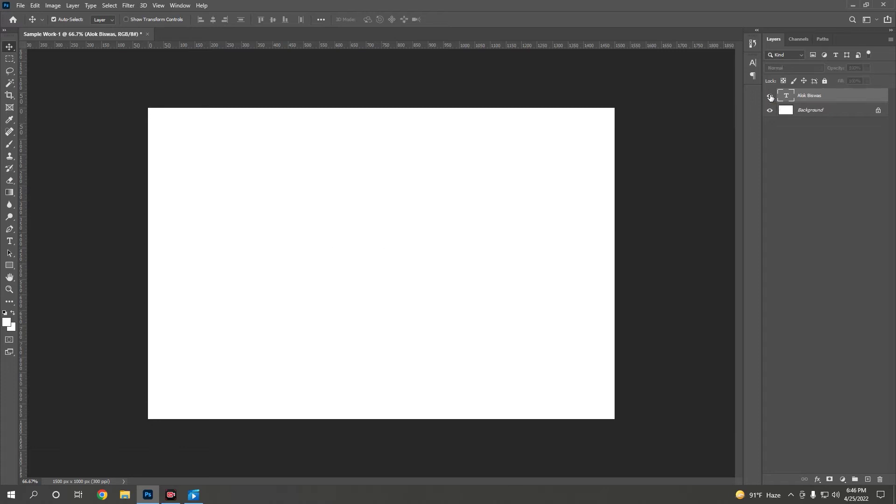
left_click(770, 97)
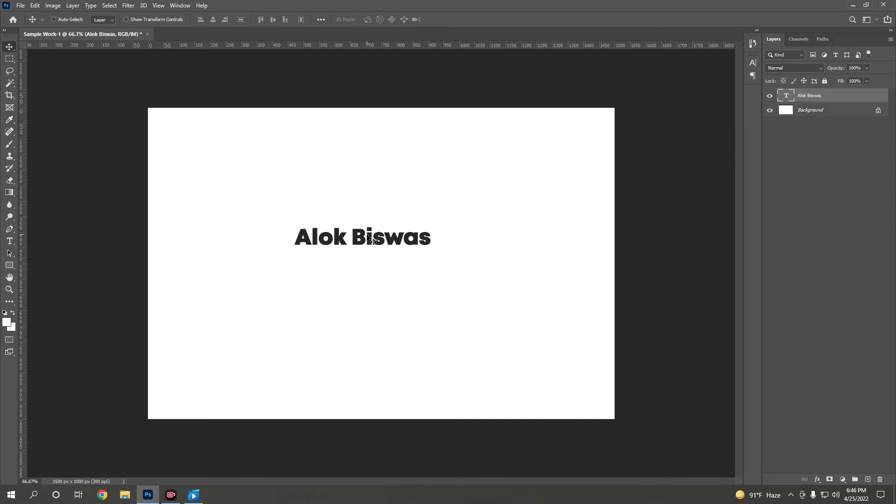
mouse_move(370, 237)
left_mouse_down()
mouse_move(423, 232)
mouse_move(385, 239)
left_mouse_up()
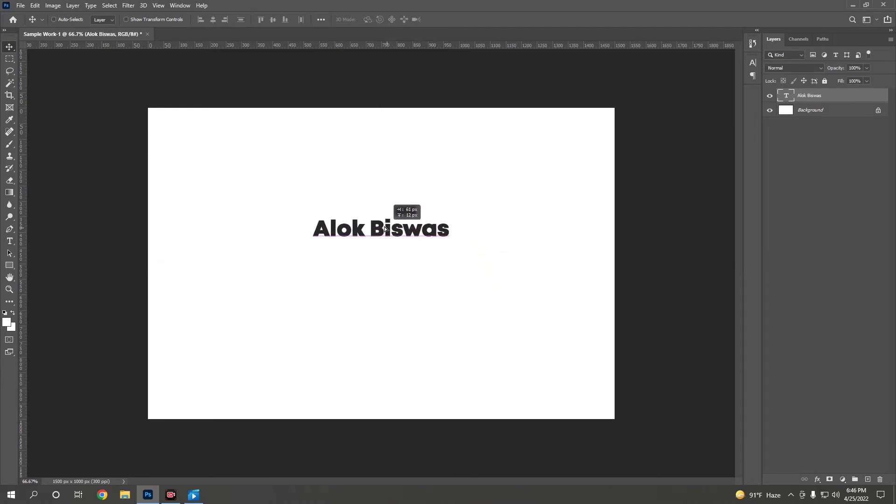
mouse_move(385, 236)
left_mouse_down()
mouse_move(346, 208)
mouse_move(463, 295)
mouse_move(420, 159)
mouse_move(306, 308)
mouse_move(479, 212)
mouse_move(252, 226)
mouse_move(376, 302)
mouse_move(355, 168)
mouse_move(315, 343)
mouse_move(522, 313)
mouse_move(600, 185)
mouse_move(242, 154)
mouse_move(240, 348)
mouse_move(542, 390)
mouse_move(552, 272)
mouse_move(526, 182)
mouse_move(422, 163)
mouse_move(257, 153)
mouse_move(262, 332)
mouse_move(412, 237)
mouse_move(379, 245)
left_mouse_up()
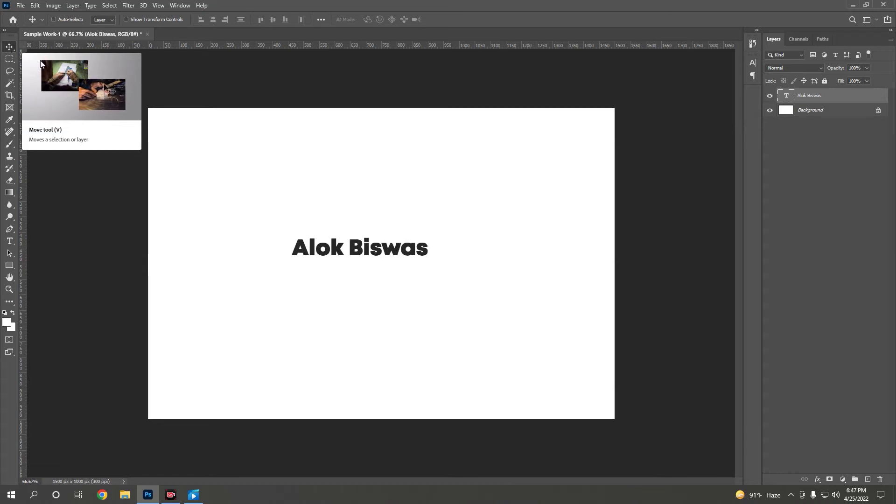
With the Rectangular Marquee tool, select a rectangle around the word Biswas
left_click(10, 63)
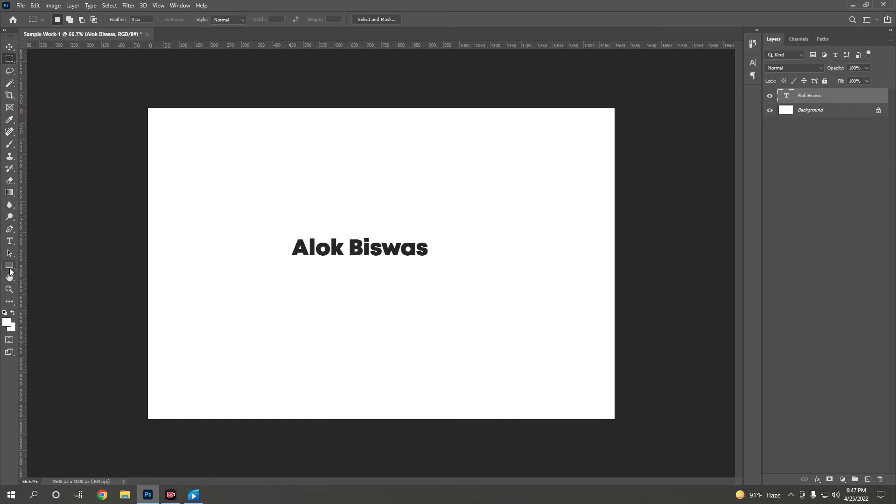
left_click(10, 266)
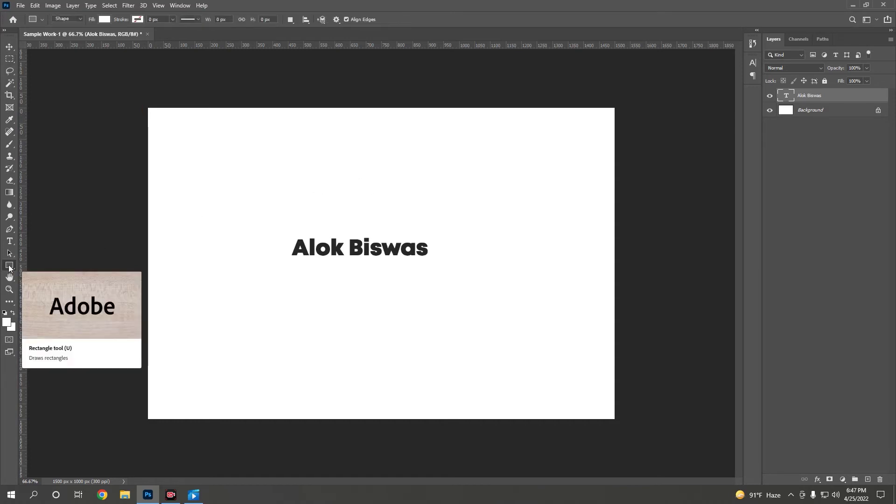
left_click(10, 59)
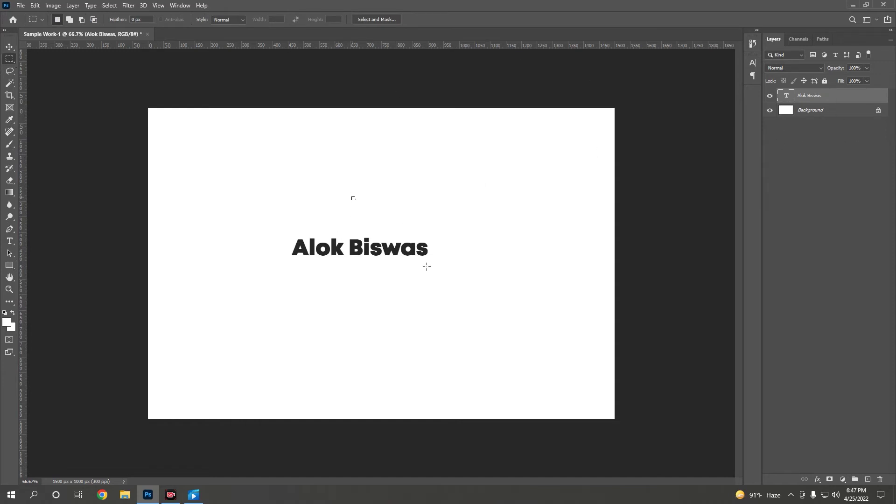
left_click_drag(427, 267, 455, 291)
right_click(813, 99)
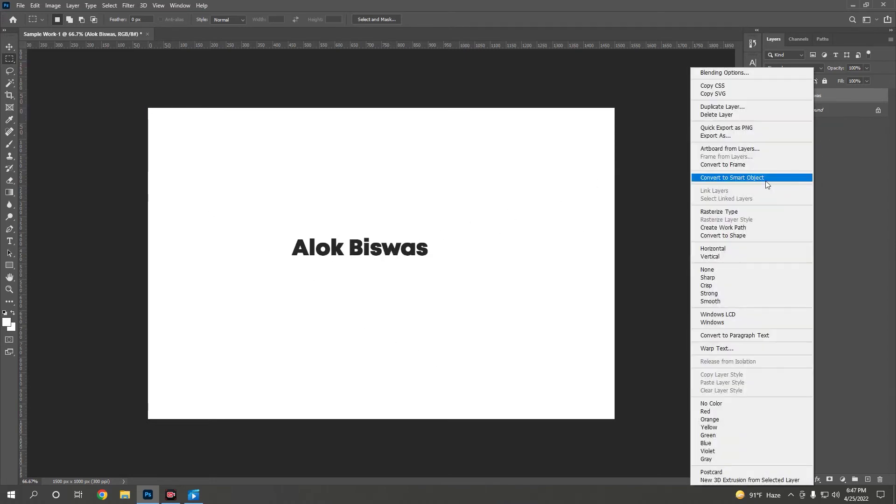
left_click(741, 178)
right_click(825, 96)
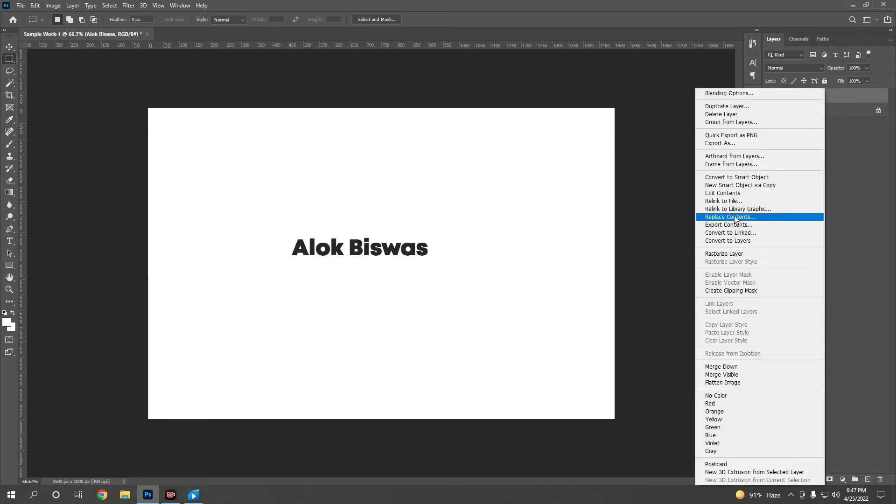
left_click(726, 252)
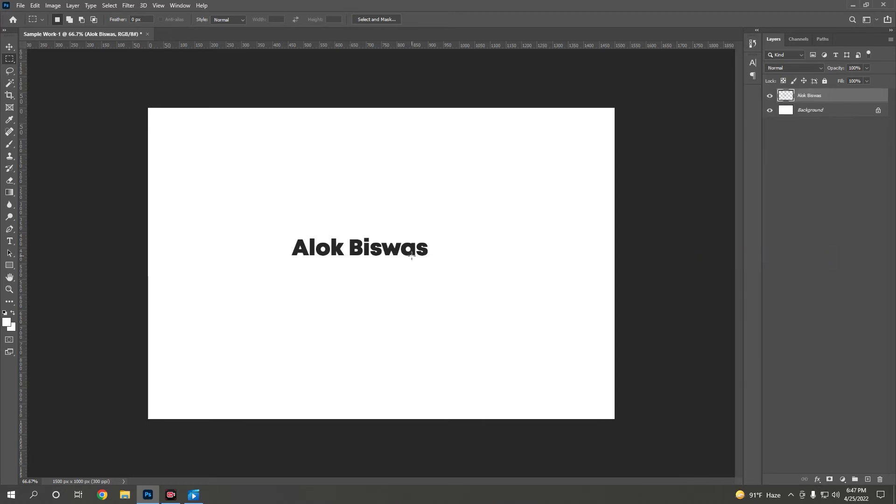
scroll(404, 253, "up", 2)
scroll(397, 250, "up", 1)
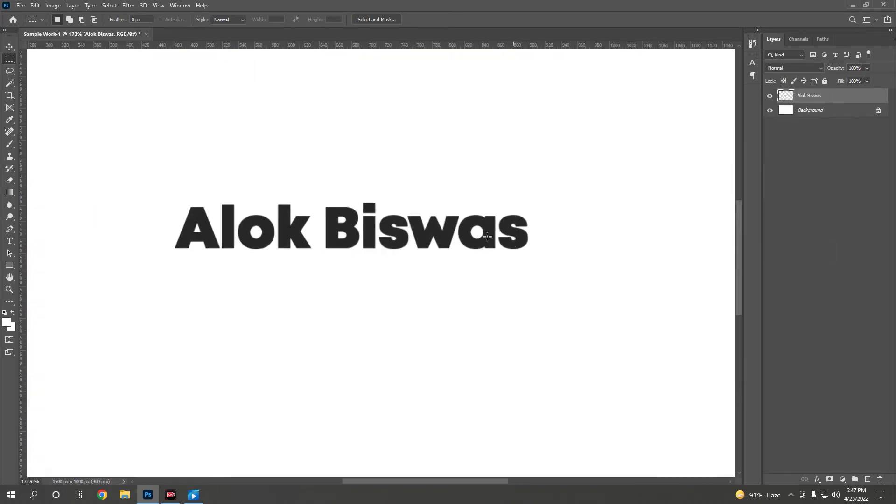
scroll(390, 243, "up", 2)
scroll(390, 243, "down", 1)
scroll(389, 244, "down", 1)
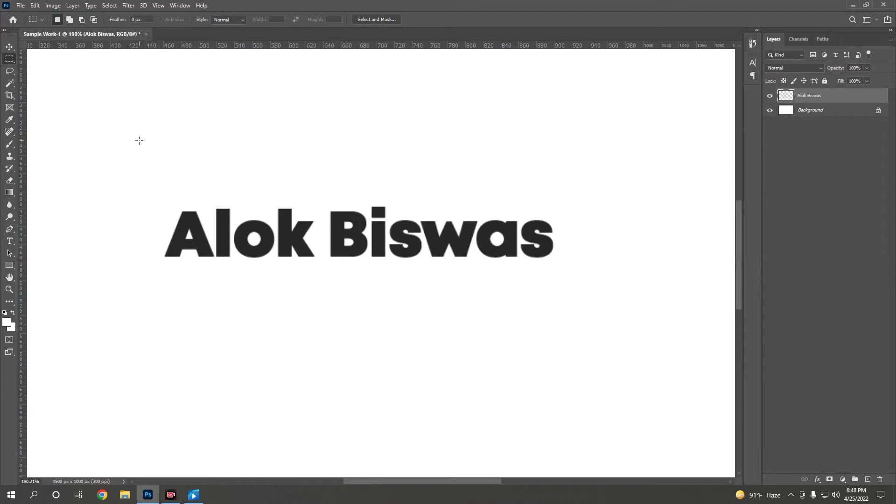
right_click(821, 96)
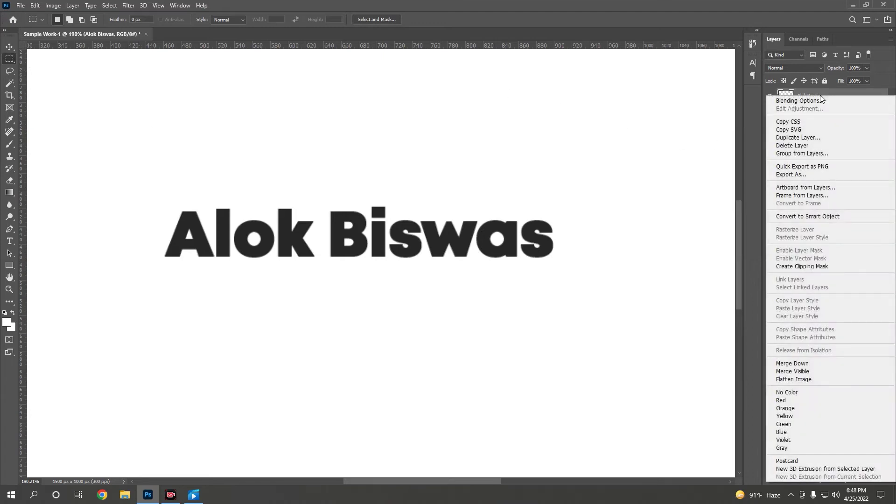
left_click(821, 216)
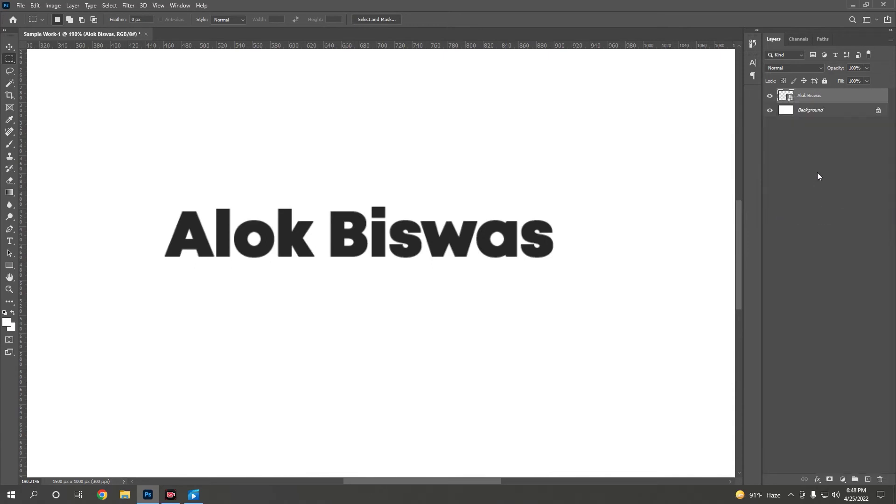
right_click(820, 97)
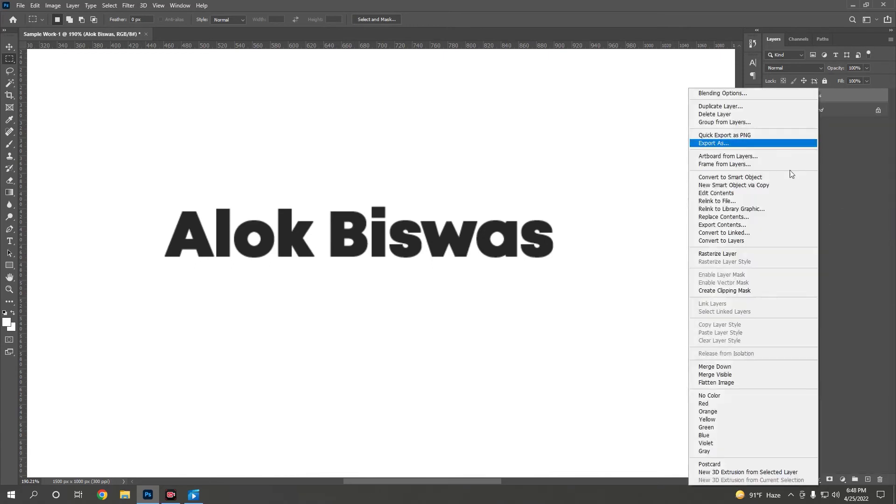
left_click(716, 255)
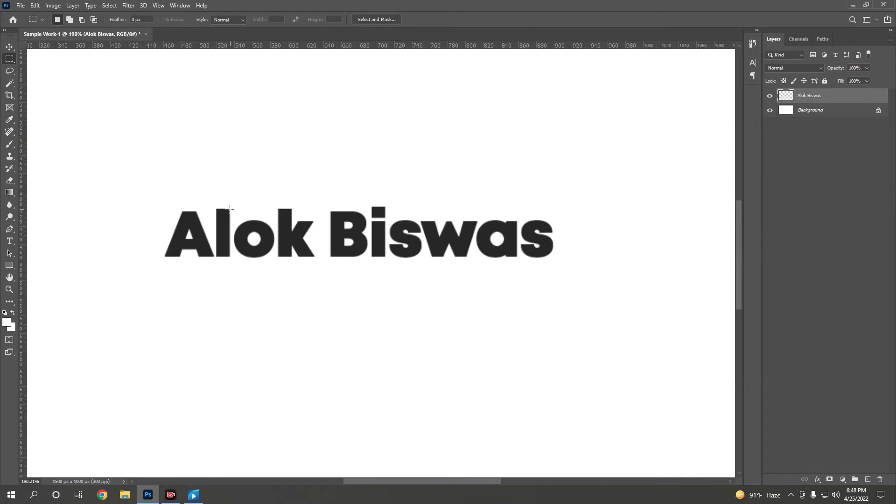
scroll(229, 211, "down", 3)
left_click_drag(158, 162, 504, 230)
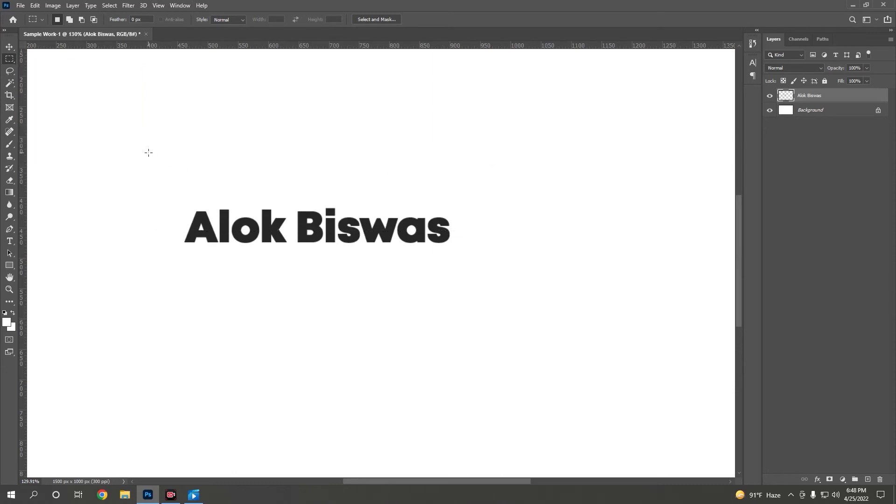
mouse_move(149, 153)
left_mouse_down()
mouse_move(483, 232)
mouse_move(452, 236)
left_mouse_up()
left_click_drag(142, 118, 483, 231)
Delete the selected top half, then undo twice to restore the full text
key("Delete")
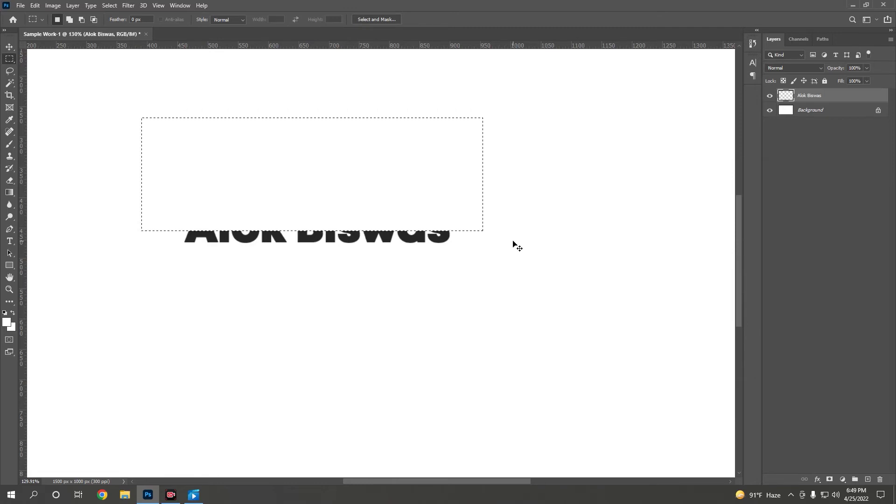
key("ctrl+z")
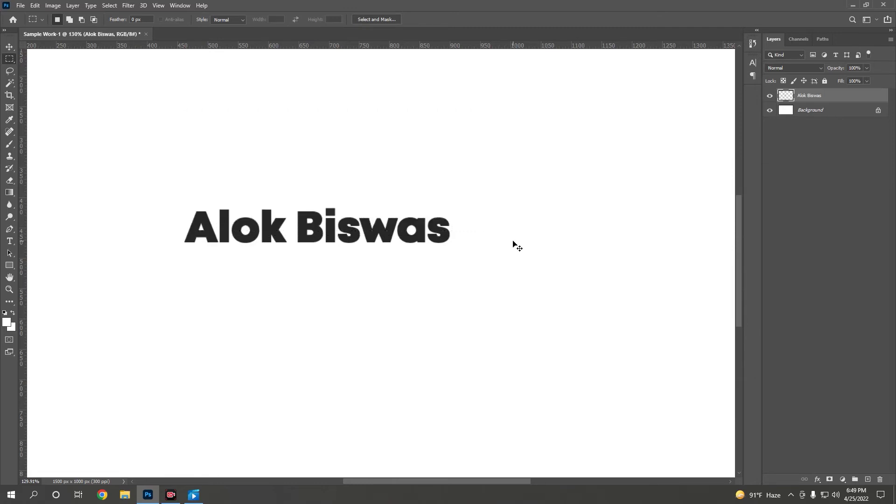
key("ctrl+z")
key("ctrl+z")
key("ctrl+z")
key("ctrl+z")
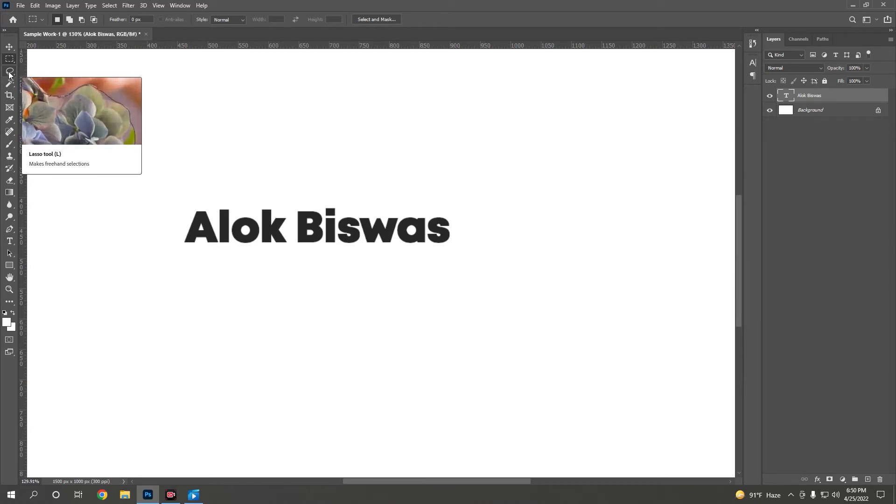
Loosely outline the text with the Lasso, then select the letters by colour with the Magic Wand
left_click(10, 73)
mouse_move(382, 160)
left_mouse_down()
mouse_move(412, 151)
mouse_move(484, 185)
mouse_move(514, 246)
mouse_move(480, 284)
mouse_move(325, 292)
mouse_move(156, 242)
mouse_move(336, 189)
mouse_move(460, 205)
left_mouse_up()
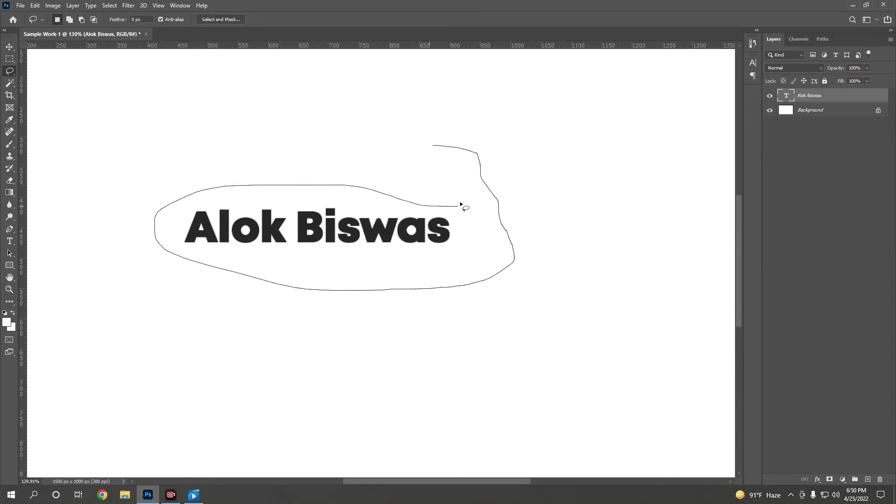
left_click_drag(436, 155, 434, 146)
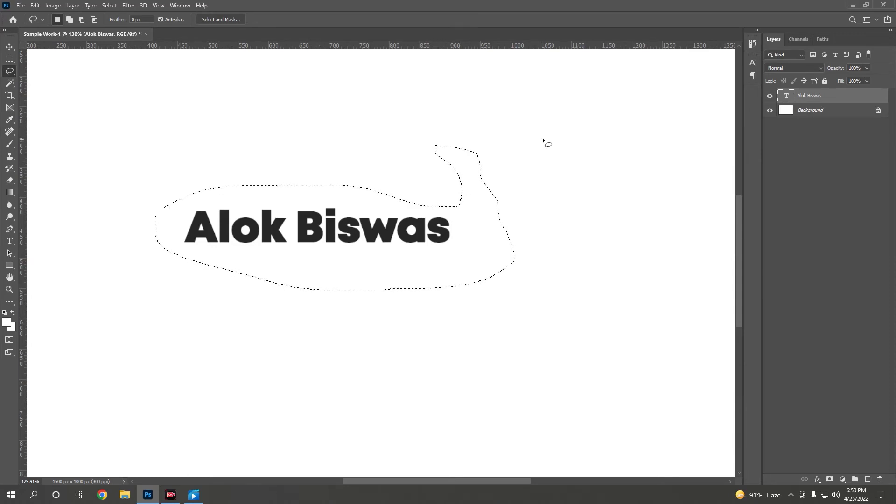
left_click_drag(543, 139, 571, 235)
mouse_move(495, 211)
left_mouse_down()
mouse_move(506, 156)
mouse_move(546, 143)
left_mouse_up()
left_click(11, 83)
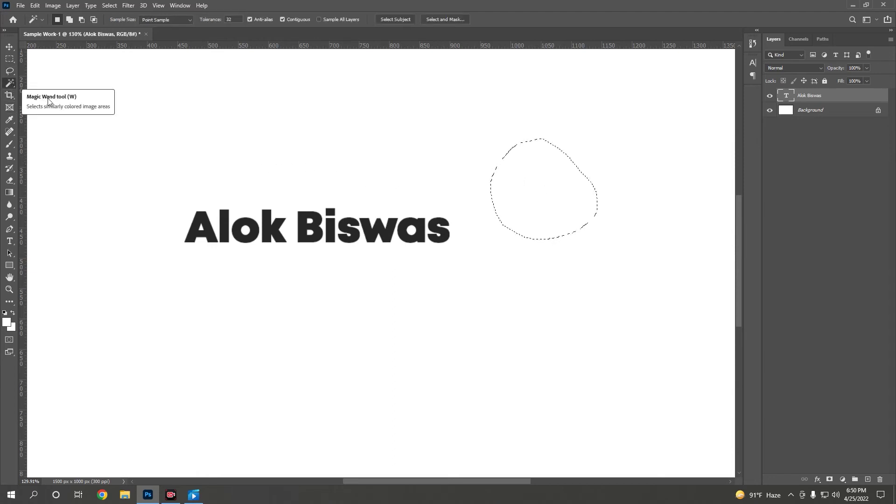
left_click(295, 211)
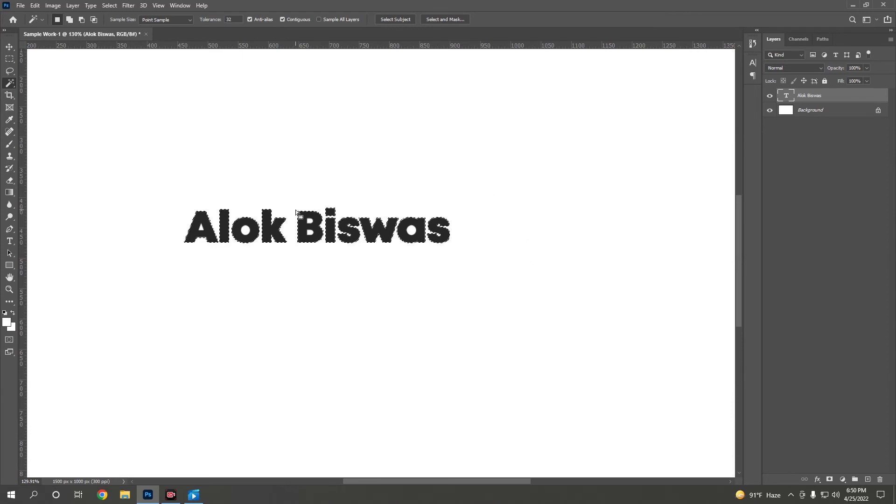
Clear the letter selection, briefly select the white background, then deselect everything with Ctrl+D
key("ctrl+d")
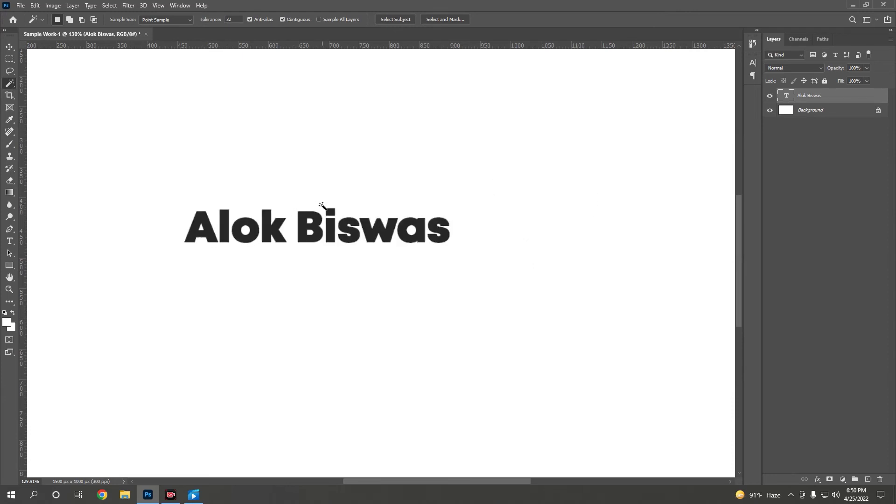
scroll(304, 205, "down", 3)
left_click(367, 210)
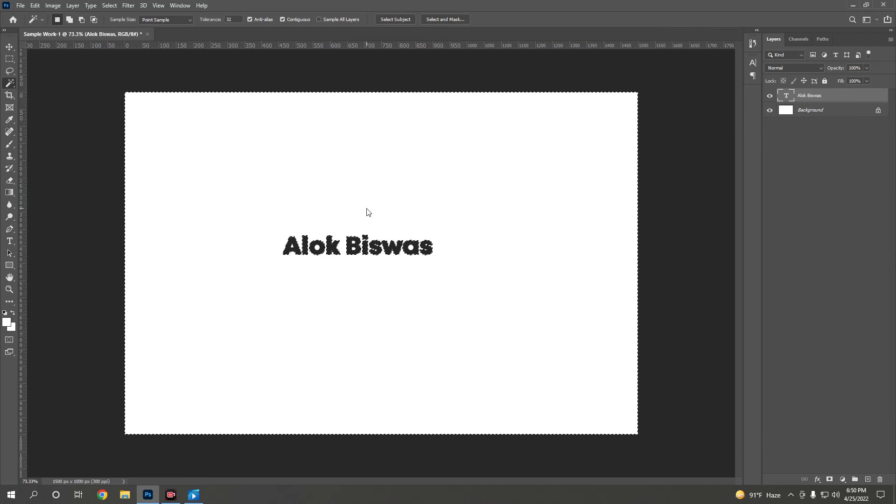
scroll(348, 245, "up", 1)
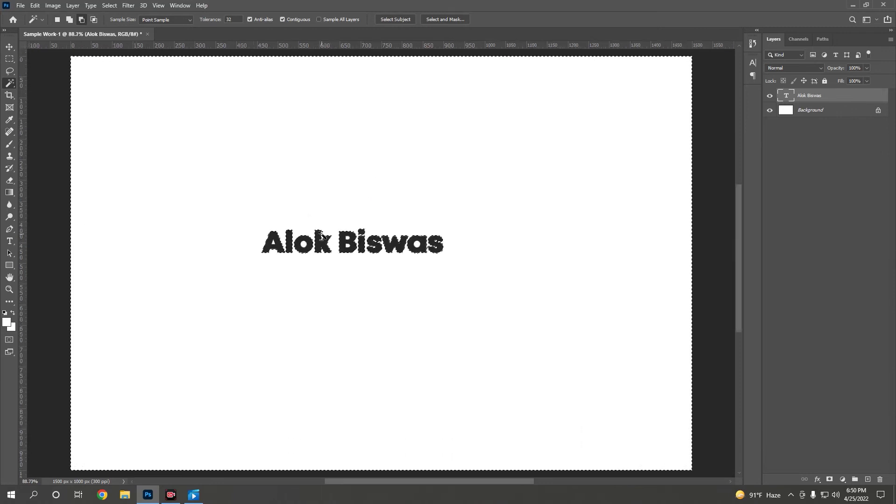
scroll(348, 245, "up", 1)
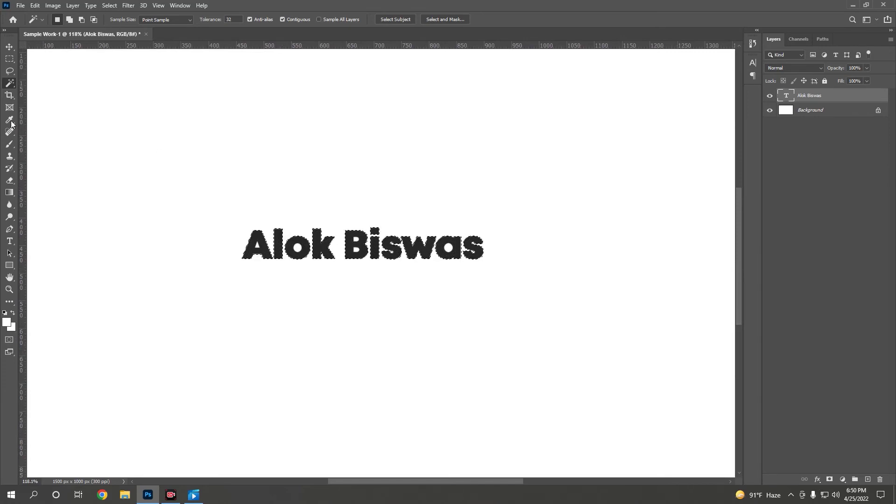
key("ctrl+d")
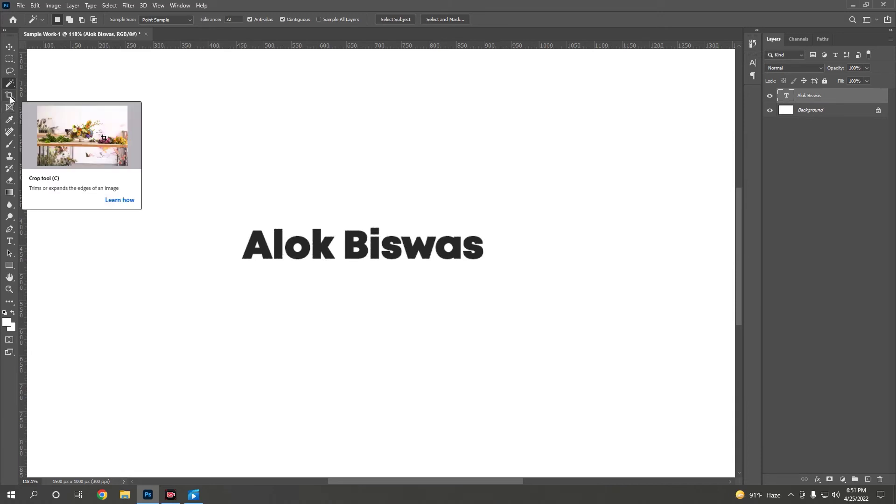
Use the Crop tool to extend the canvas past its top-left and bottom-right corners
left_click(9, 96)
key("ctrl+minus")
key("ctrl+minus")
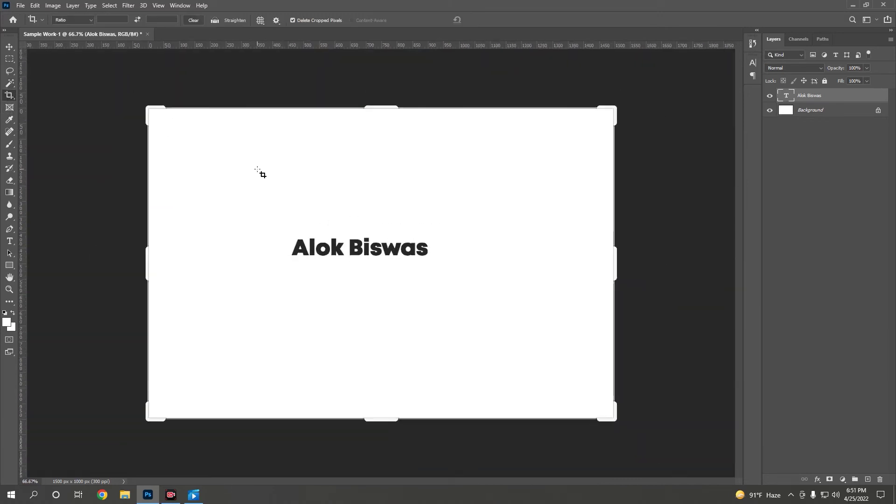
key("ctrl+minus")
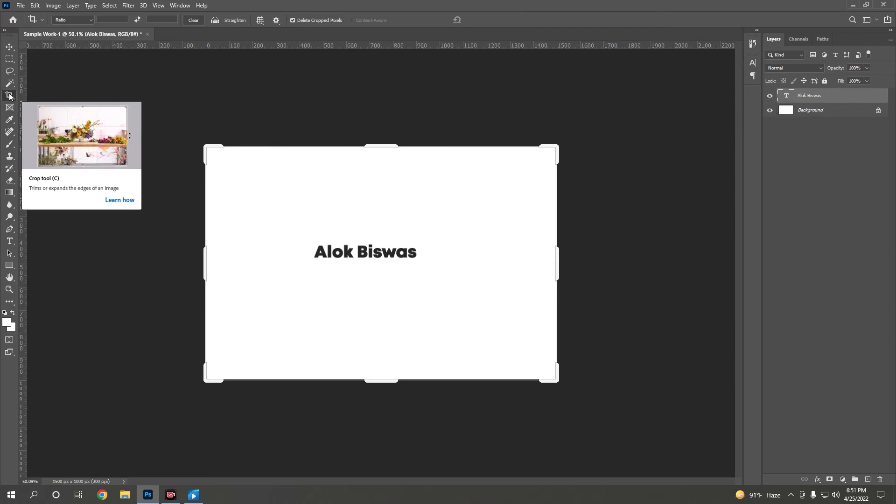
left_click_drag(206, 147, 179, 133)
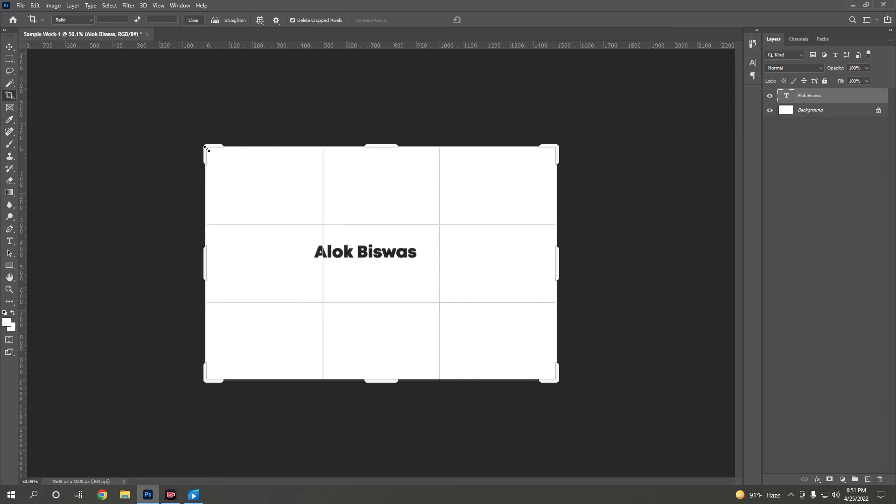
key("Return")
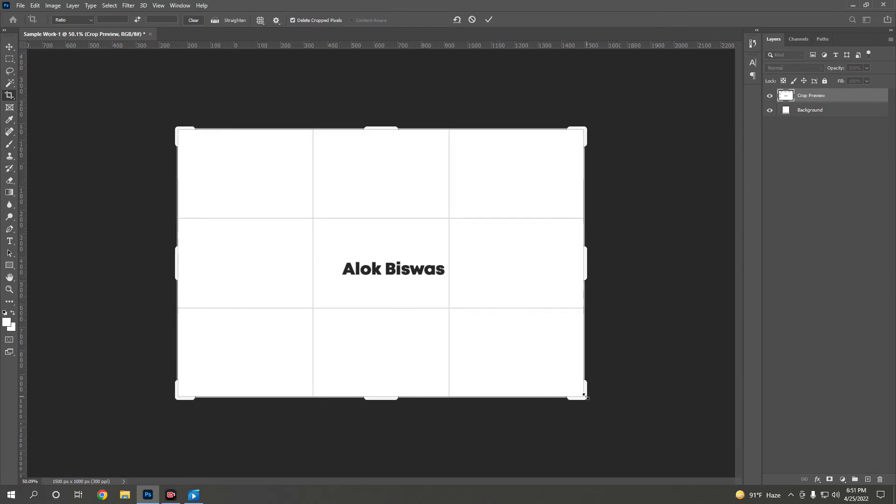
mouse_move(585, 397)
left_mouse_down()
mouse_move(630, 431)
mouse_move(539, 359)
left_mouse_up()
key("Return")
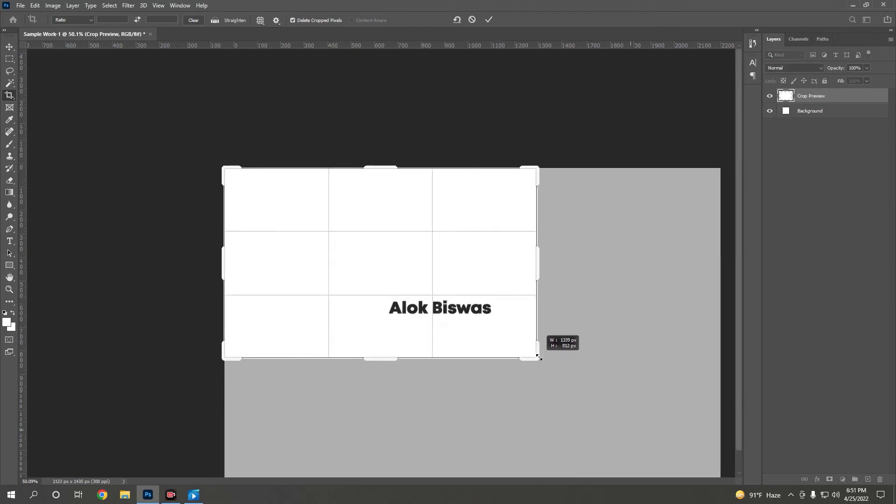
left_click_drag(224, 169, 296, 218)
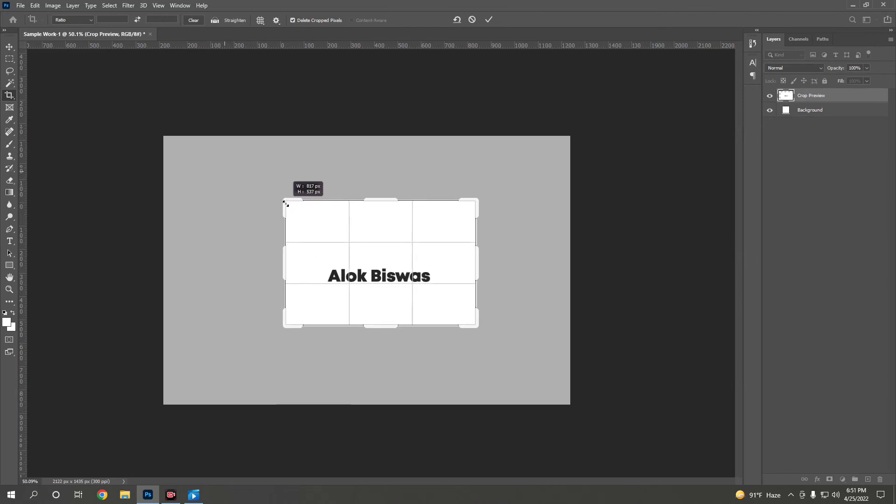
left_click_drag(296, 218, 285, 212)
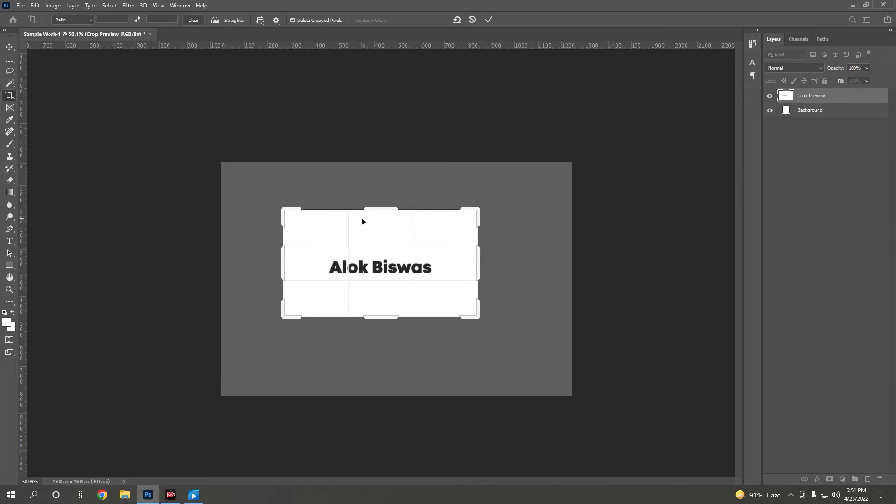
key("ctrl")
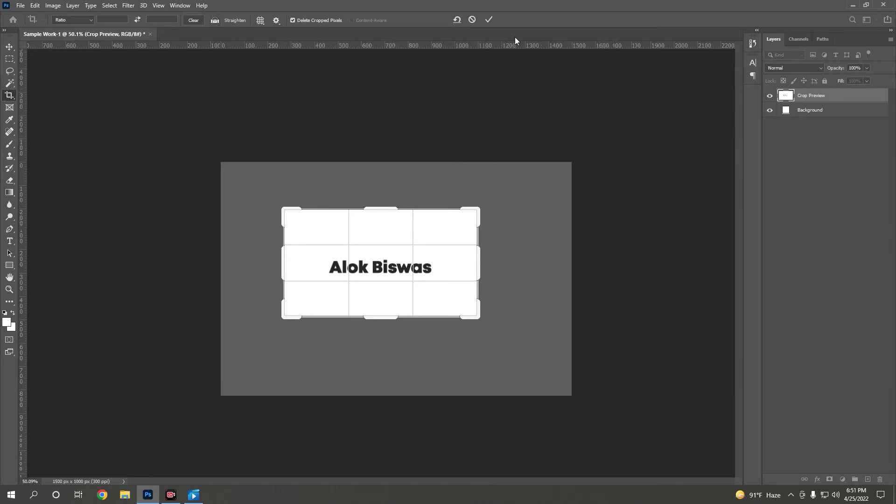
left_click(489, 21)
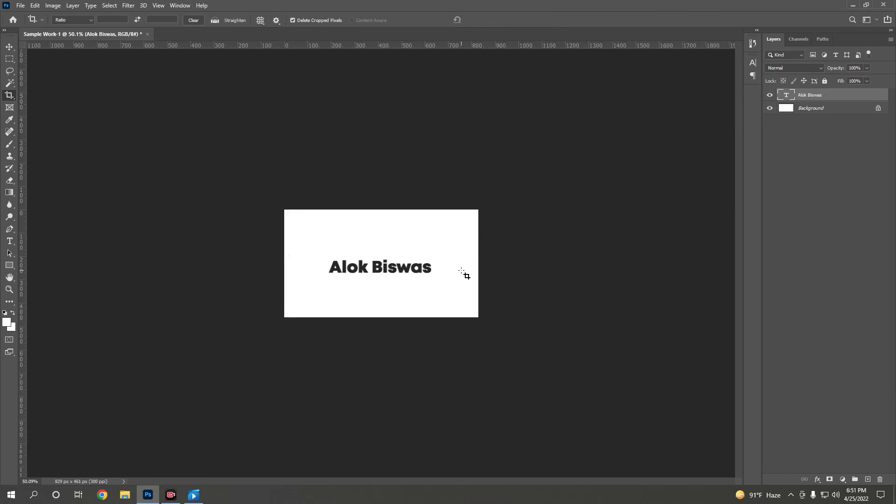
key("ctrl+plus")
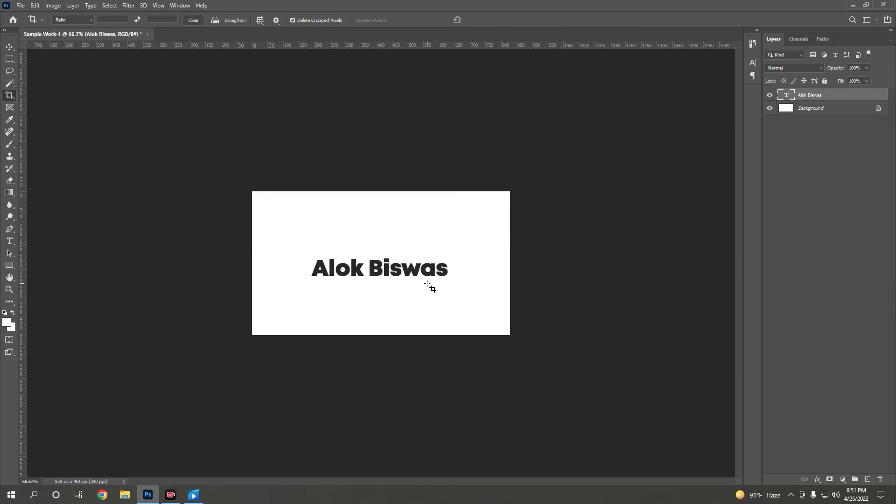
key("ctrl")
key("ctrl+z")
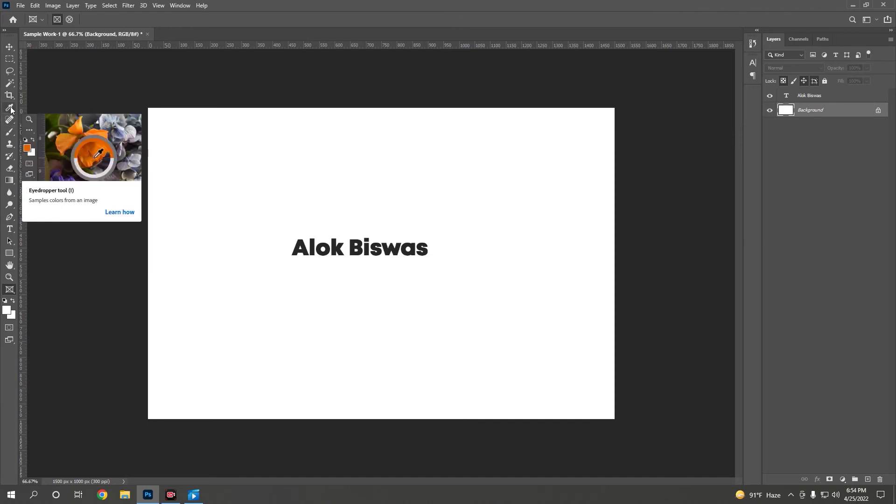
Sample the lettering's dark grey as the foreground colour with the Eyedropper
left_click(11, 109)
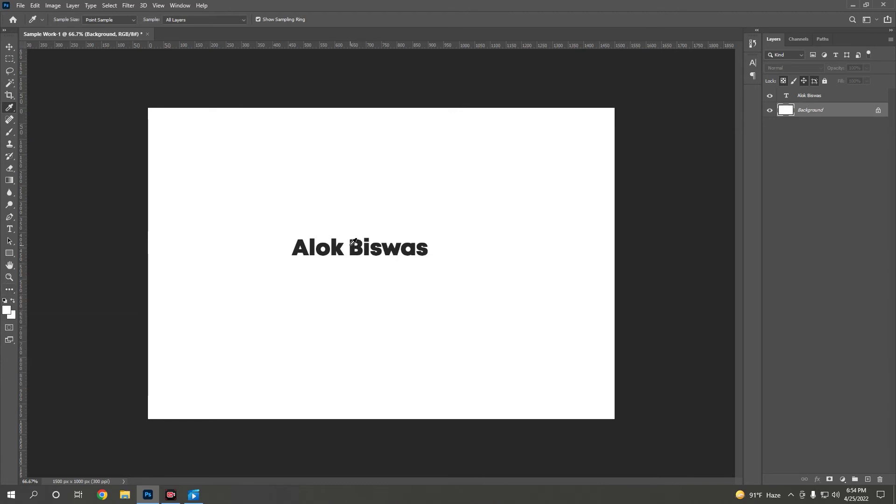
left_click(353, 243)
left_click(353, 242)
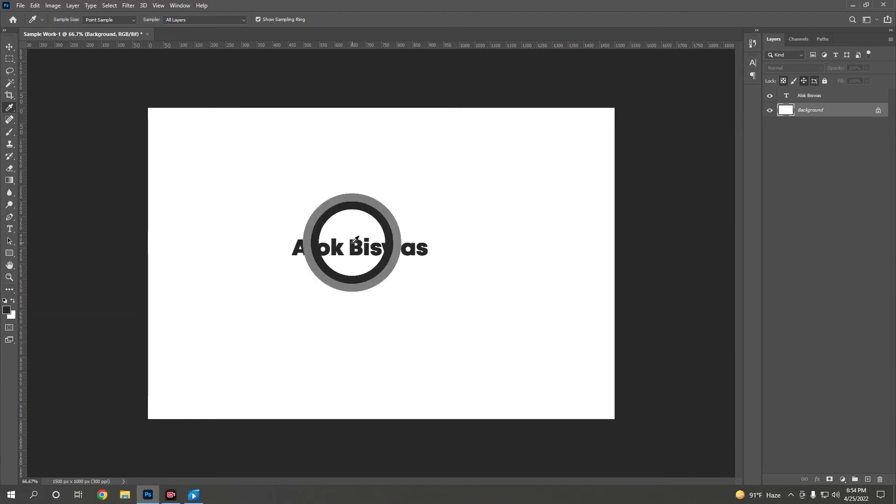
Shrink the Brush size and paint a soft stroke across the upper canvas
left_click(13, 124)
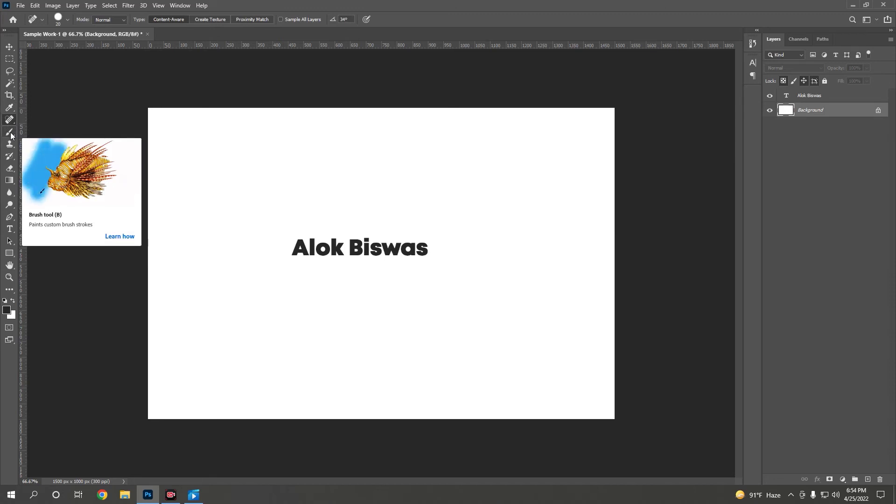
left_click(10, 133)
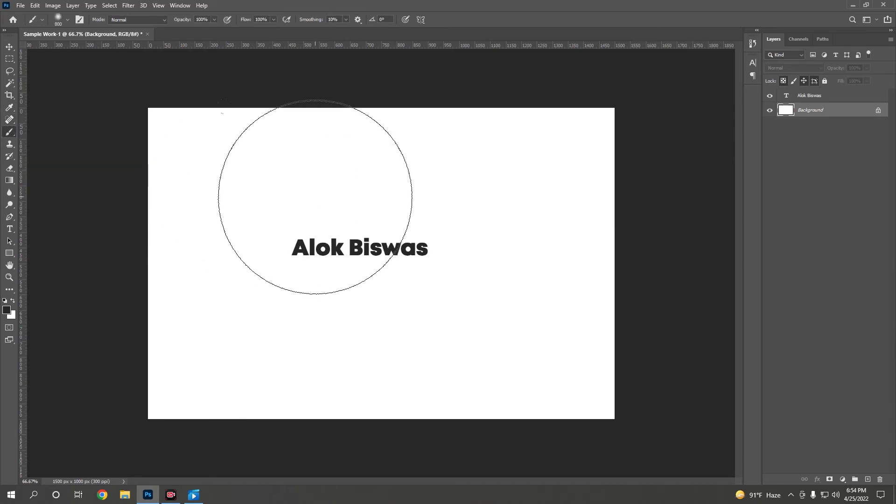
key("bracketleft")
key("bracketleft")
key("bracketleft")
key("bracketleft")
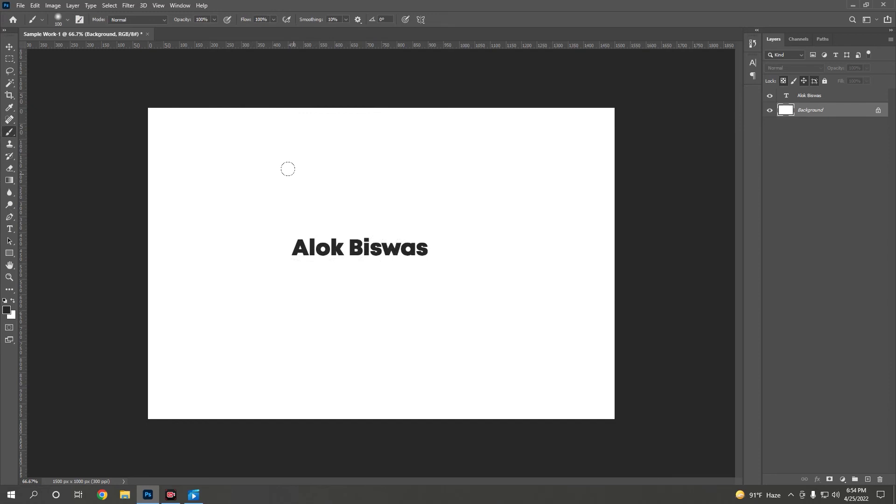
mouse_move(290, 173)
left_mouse_down()
mouse_move(332, 162)
mouse_move(480, 178)
mouse_move(488, 191)
mouse_move(224, 198)
left_mouse_up()
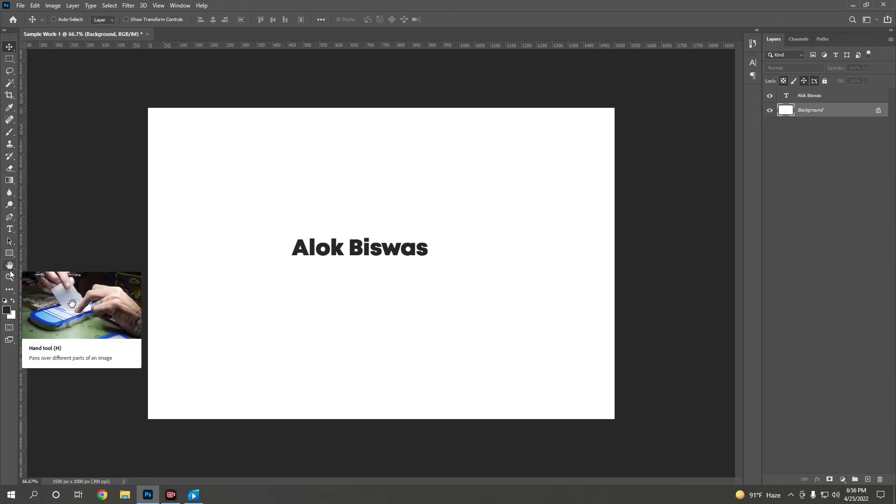
left_click(815, 100)
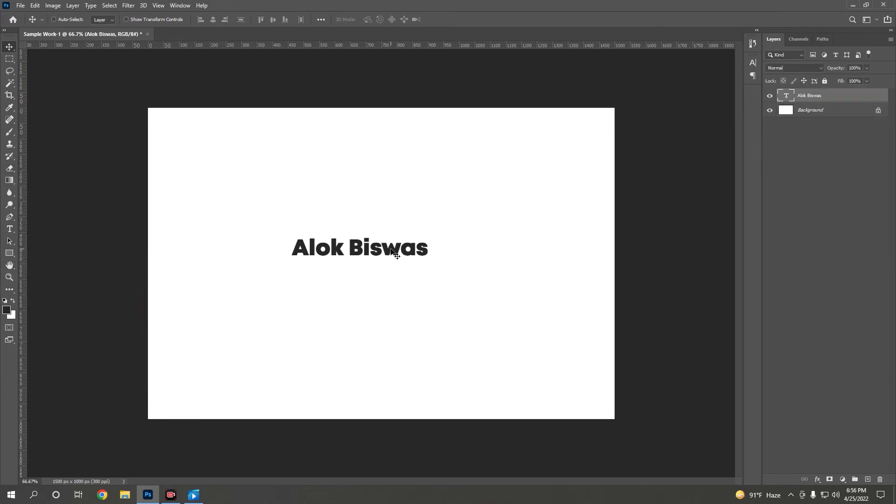
left_click_drag(391, 250, 406, 266)
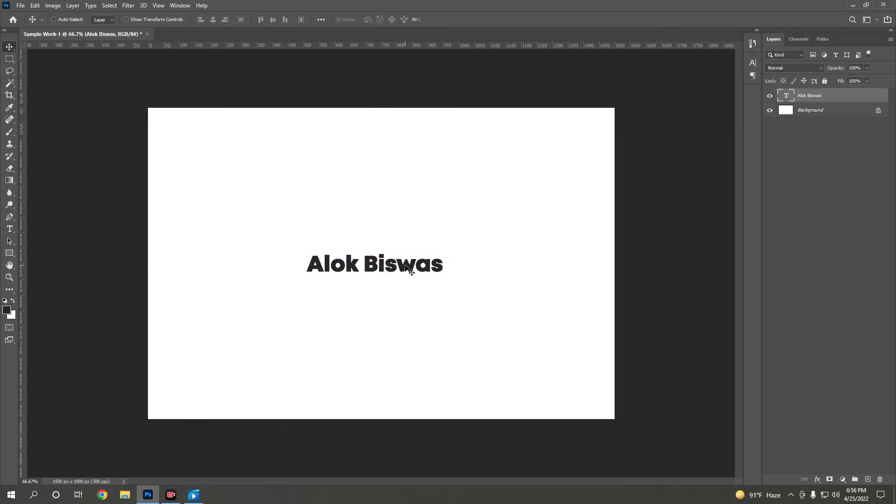
key("ctrl")
key("ctrl")
Free-transform the text to about 2.4 times its size and shift it up-left
key("ctrl+t")
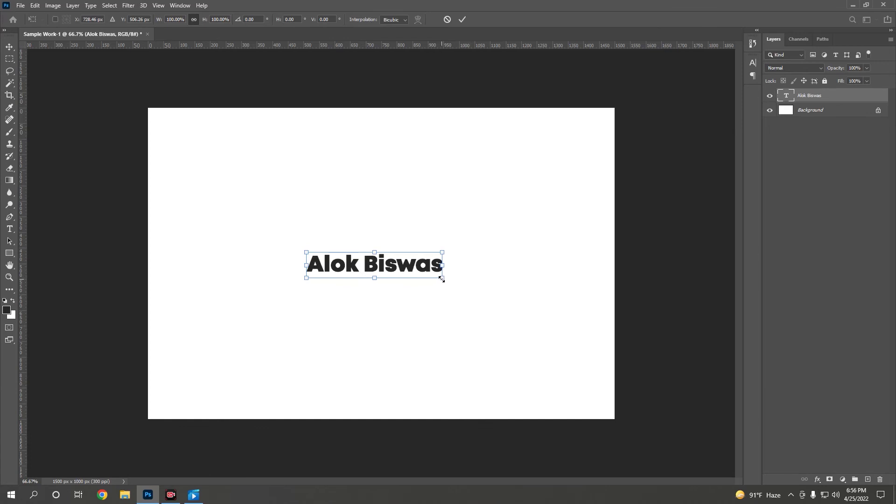
mouse_move(442, 280)
left_mouse_down()
mouse_move(583, 311)
mouse_move(420, 261)
mouse_move(564, 352)
mouse_move(591, 330)
mouse_move(601, 350)
mouse_move(635, 348)
mouse_move(472, 304)
mouse_move(624, 346)
mouse_move(464, 286)
mouse_move(613, 346)
left_mouse_up()
left_click_drag(480, 272, 415, 235)
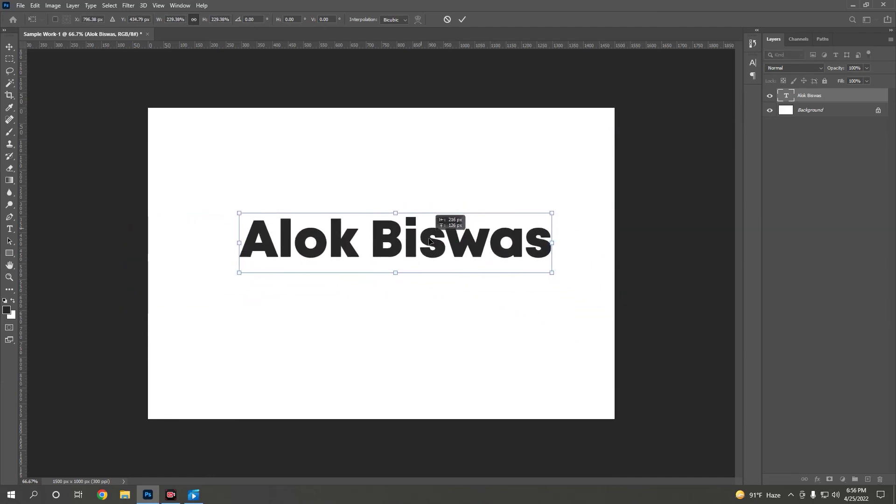
key("Return")
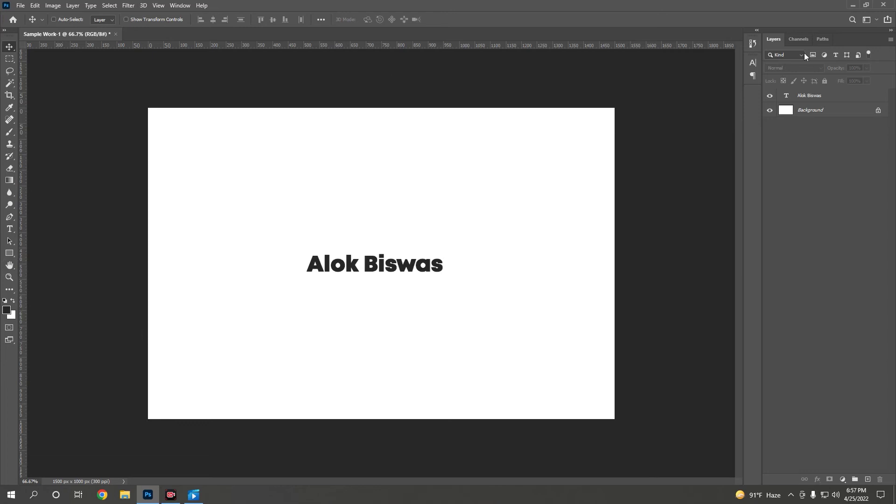
Nudge the Alok Biswas text layer up and right, then bring up the File menu
left_click(832, 96)
mouse_move(422, 266)
left_mouse_down()
mouse_move(442, 249)
mouse_move(407, 262)
left_mouse_up()
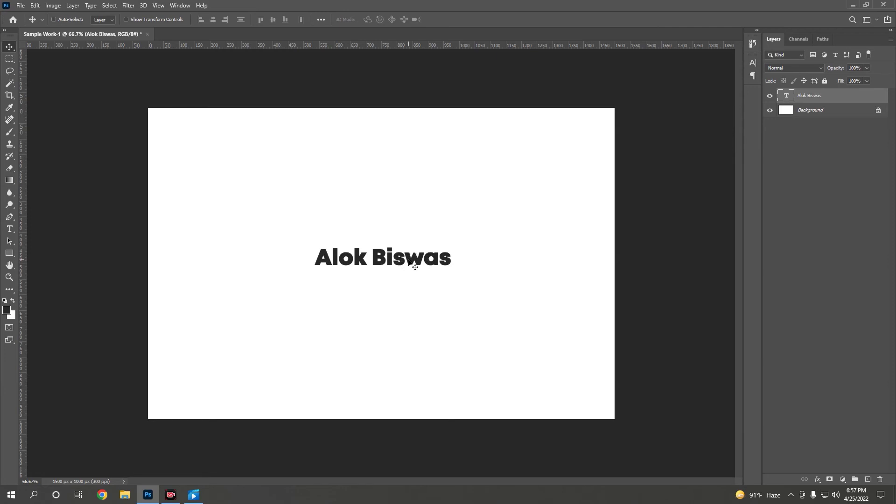
left_click(21, 6)
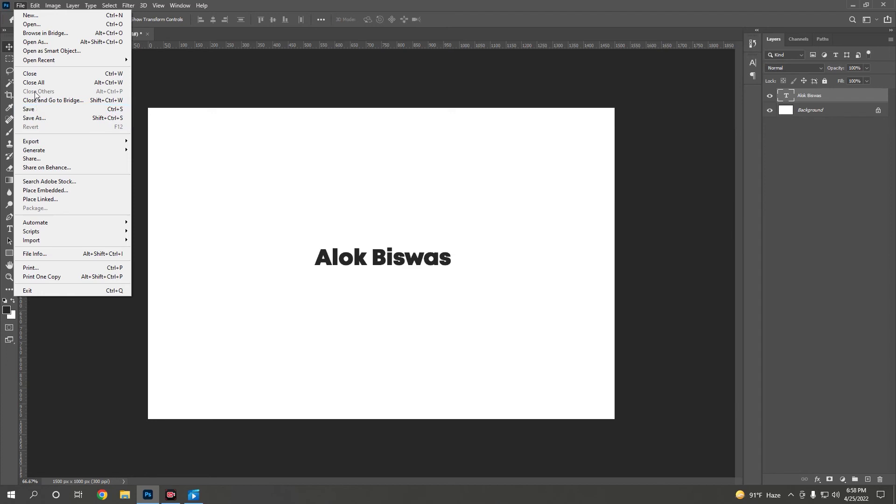
In Save As, create a 'Sample Work' folder on the Desktop and open it as the destination
left_click(38, 121)
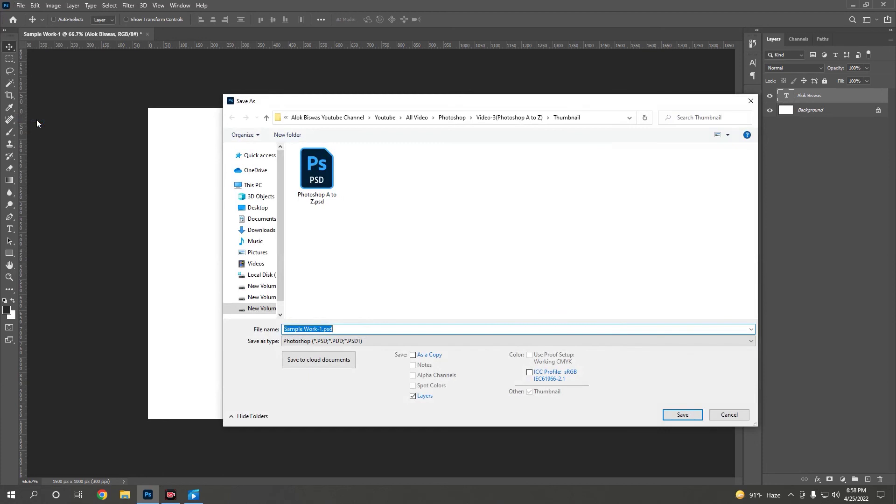
left_click(248, 208)
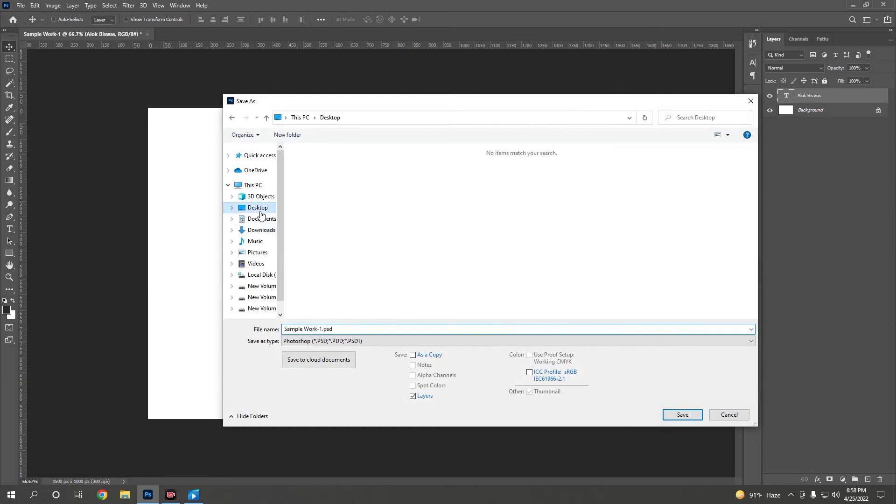
left_click(349, 328)
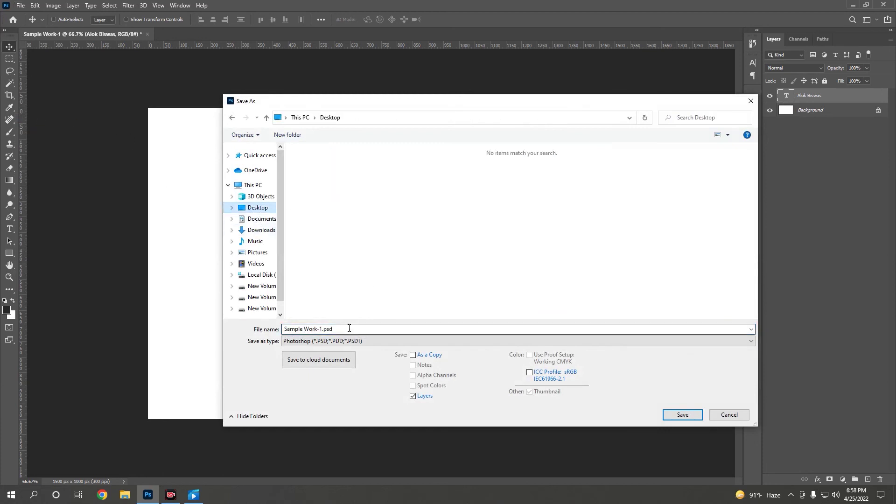
left_click_drag(440, 103, 458, 69)
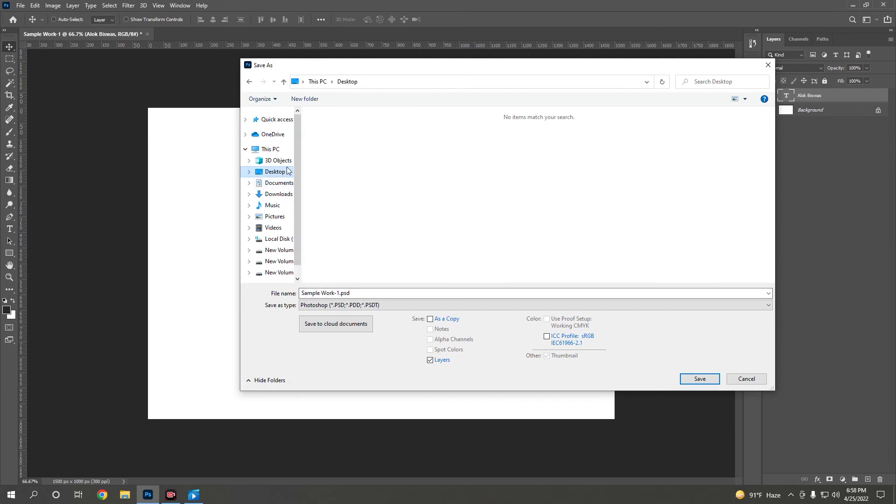
left_click(305, 98)
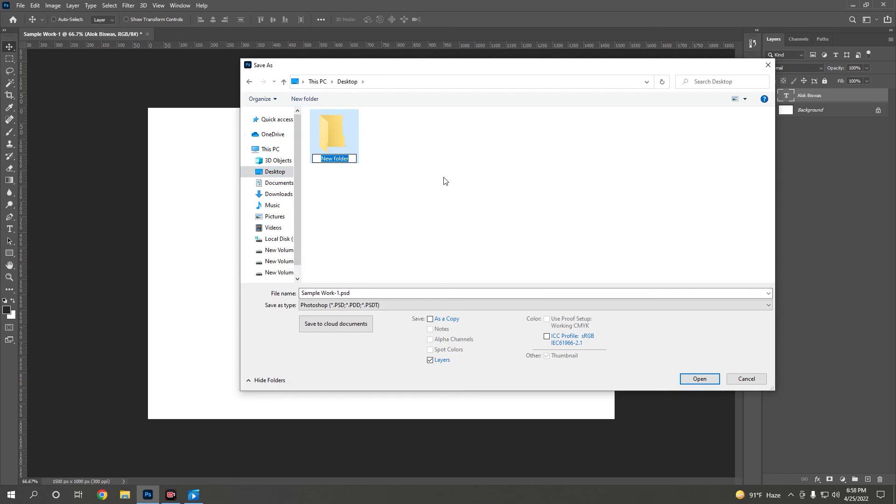
type("Sam")
type("ple Wo")
type("rk")
left_click(459, 247)
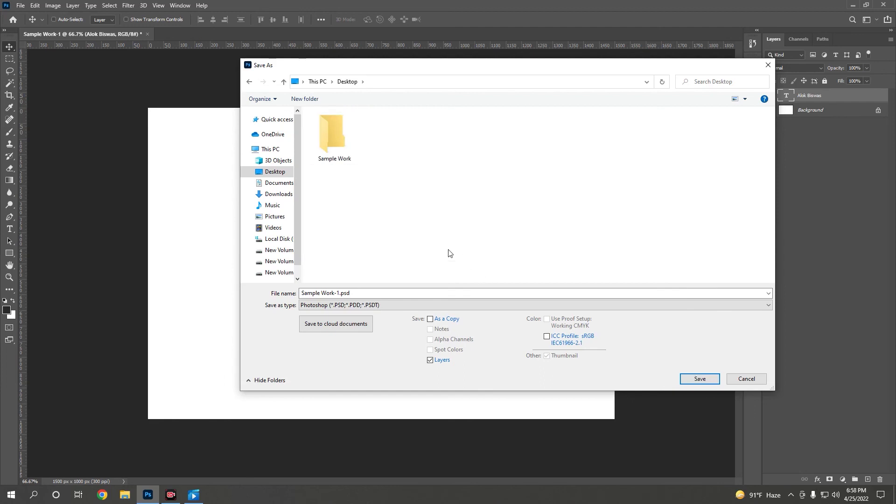
left_click(345, 144)
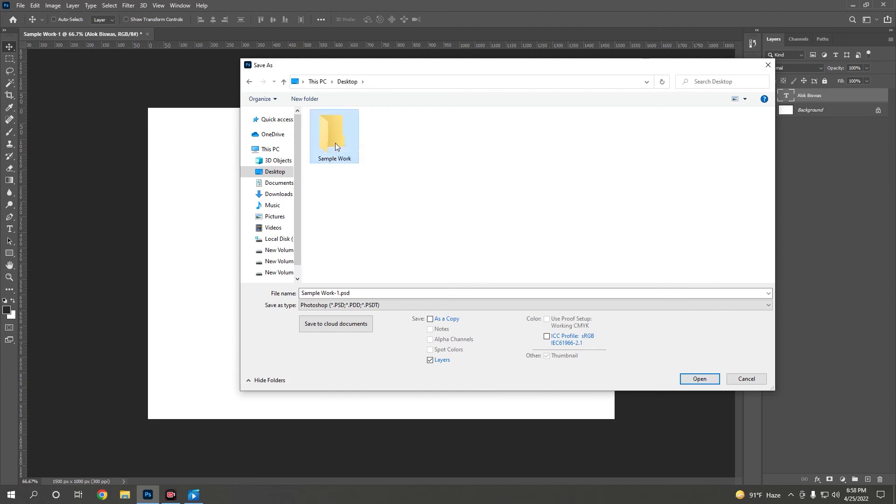
double_click(336, 146)
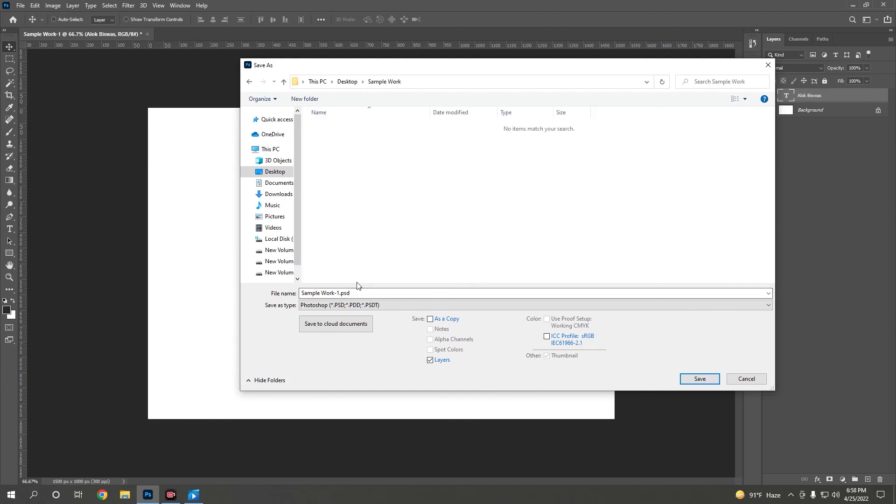
Name the file Sample Work-1.psd and keep the Photoshop format
left_click(364, 290)
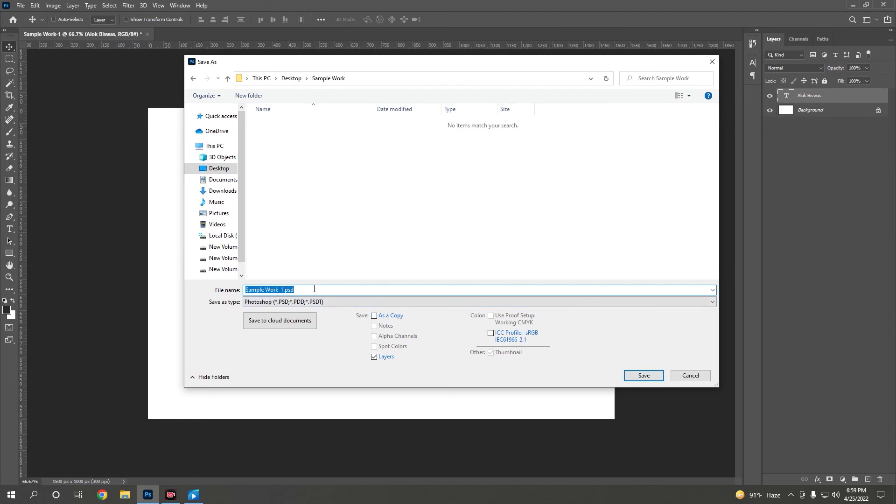
left_click(281, 302)
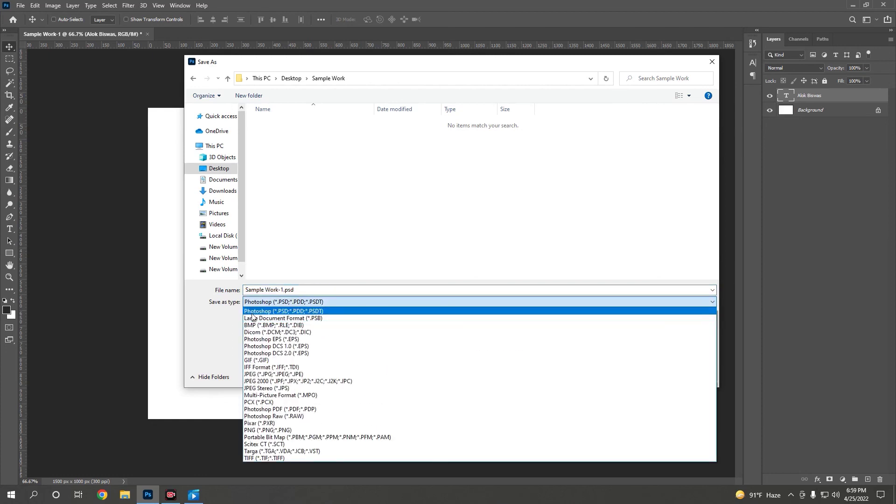
left_click(324, 311)
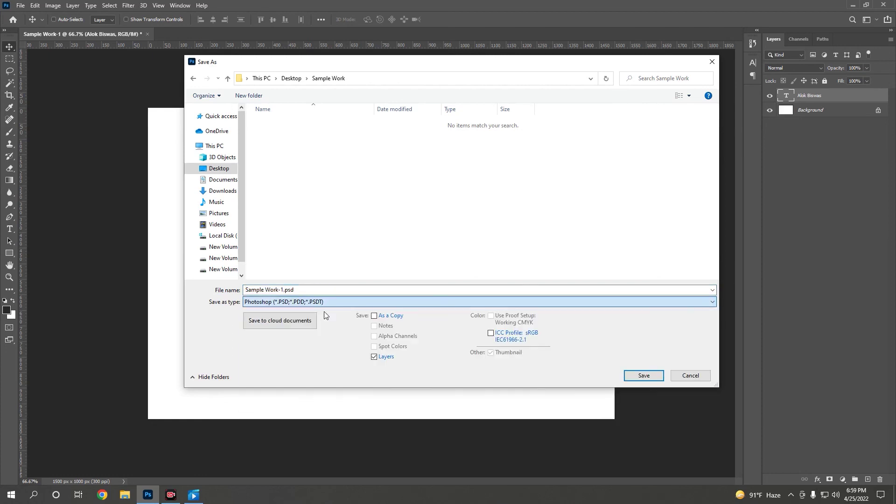
Save Sample Work-1.psd with Maximize Compatibility, then close the document
left_click(649, 376)
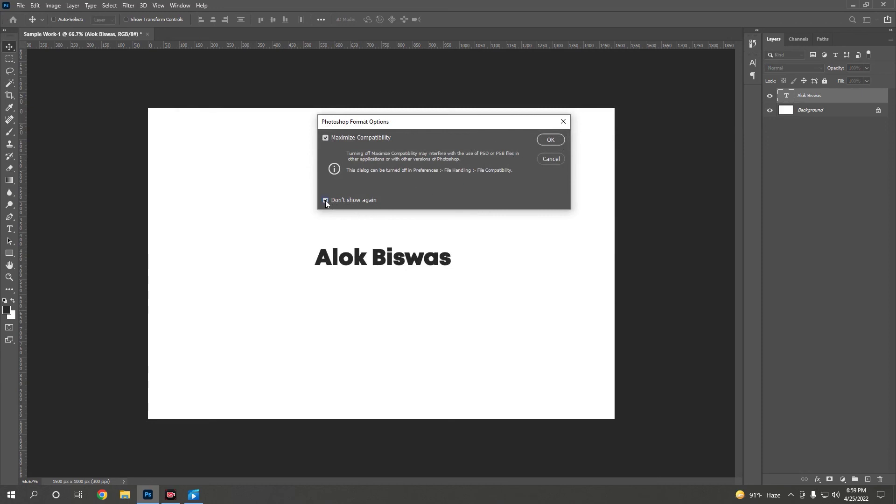
left_click(551, 140)
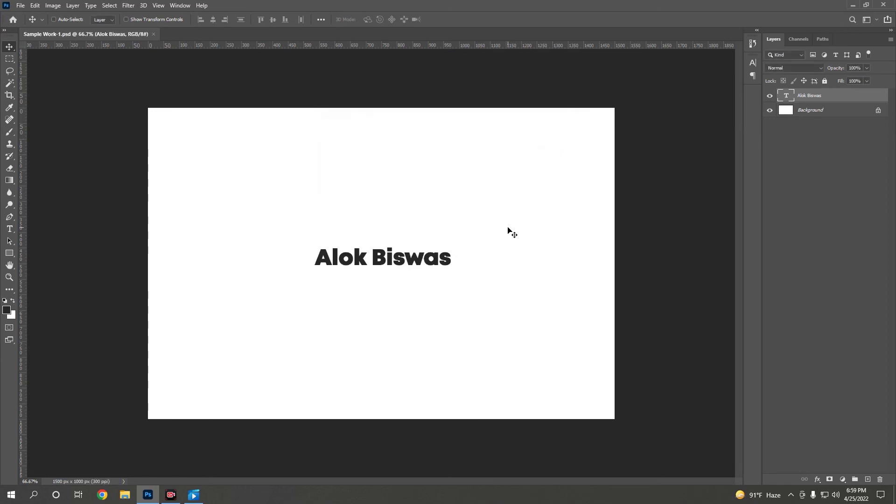
left_click(154, 35)
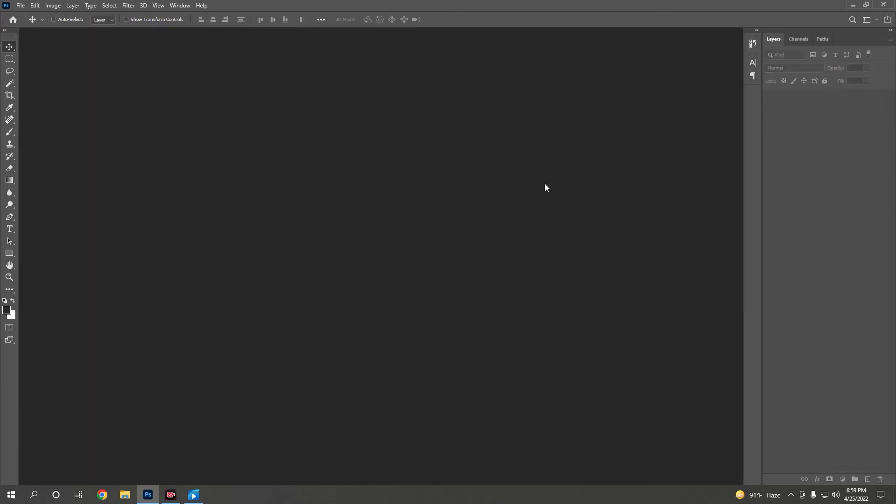
Reopen Sample Work-1.psd from the Desktop's Sample Work folder
left_click(21, 6)
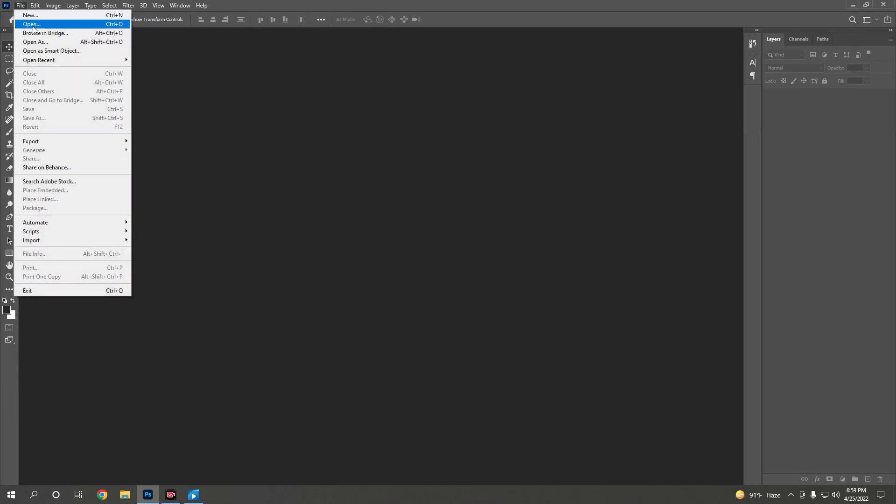
left_click(33, 26)
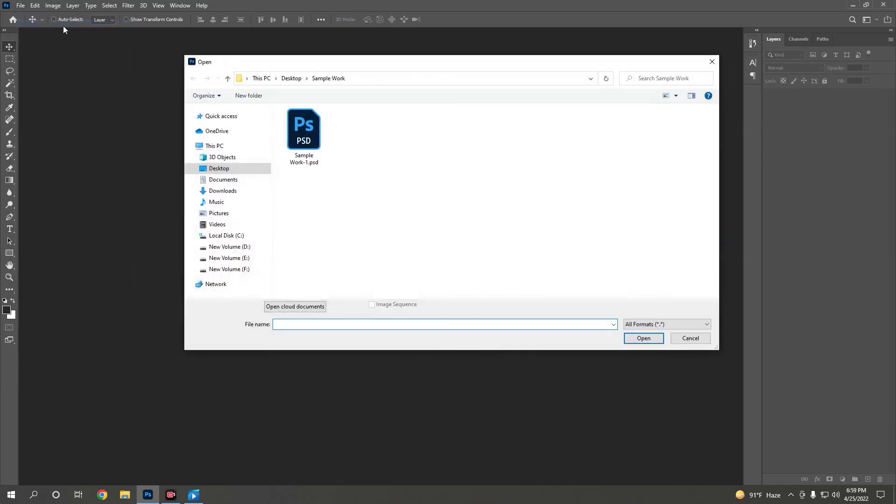
left_click(217, 169)
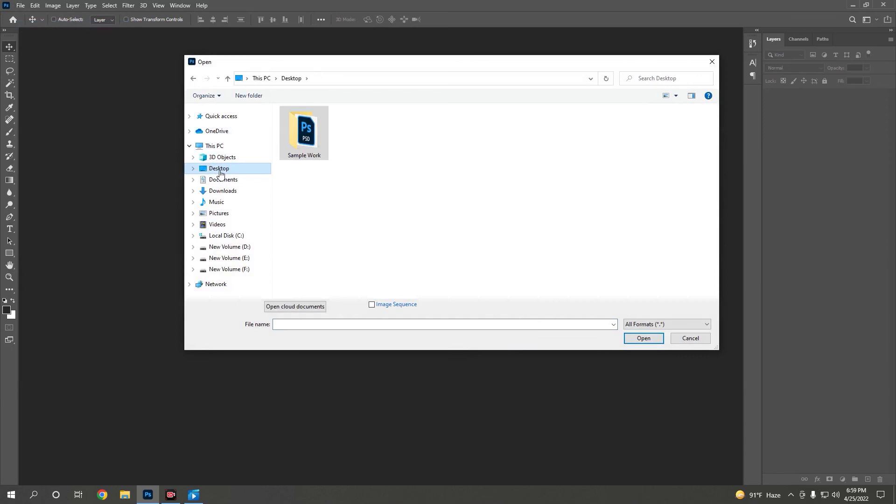
double_click(310, 140)
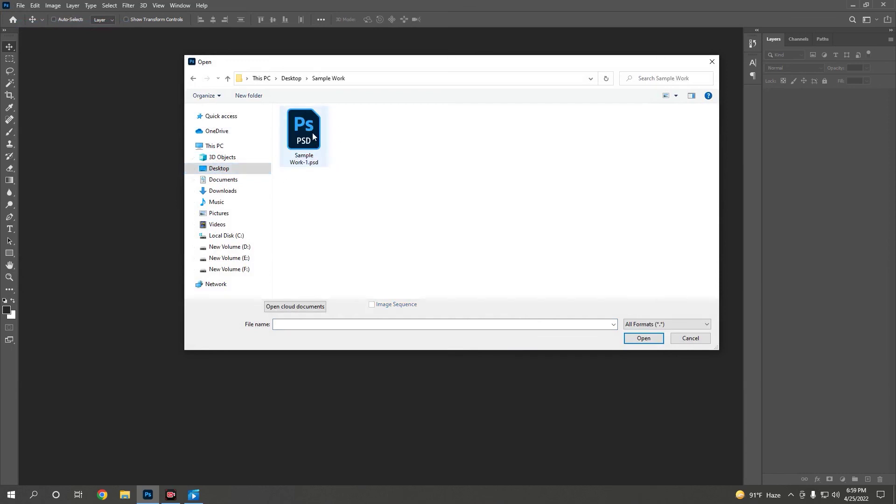
mouse_move(304, 133)
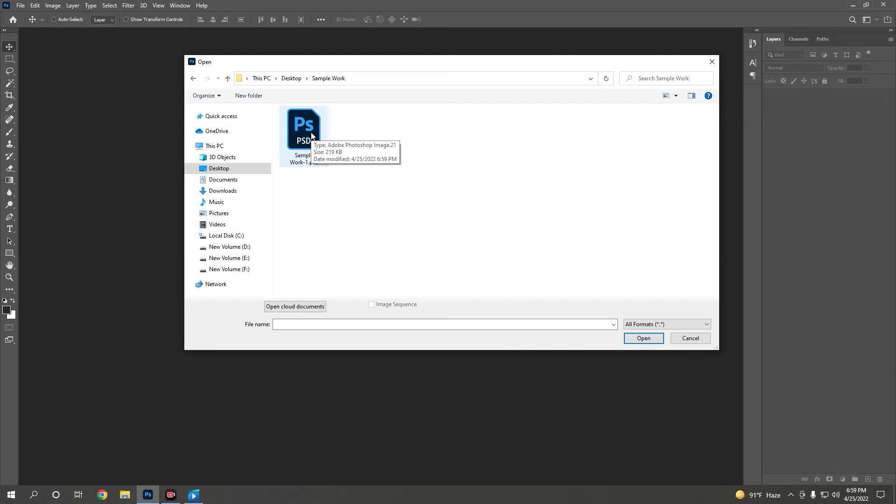
double_click(312, 135)
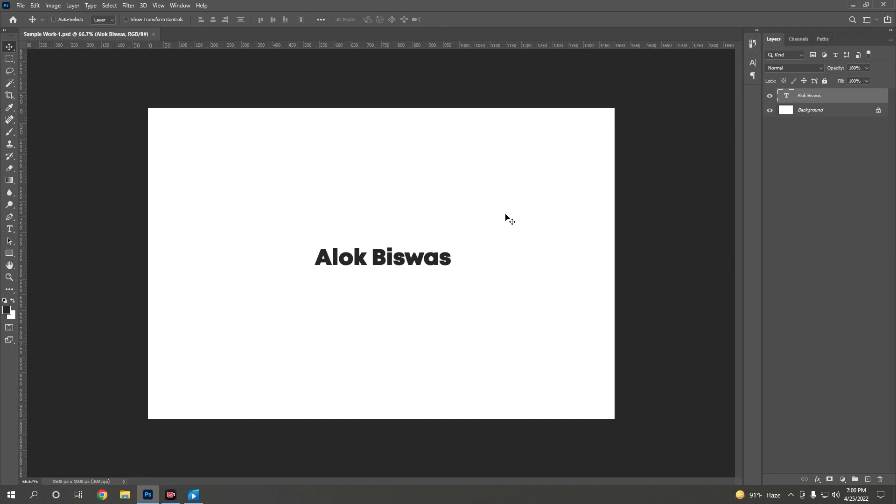
Save a copy as Sample Work-1.jpg in JPEG format, bringing up the JPEG Options
left_click(21, 7)
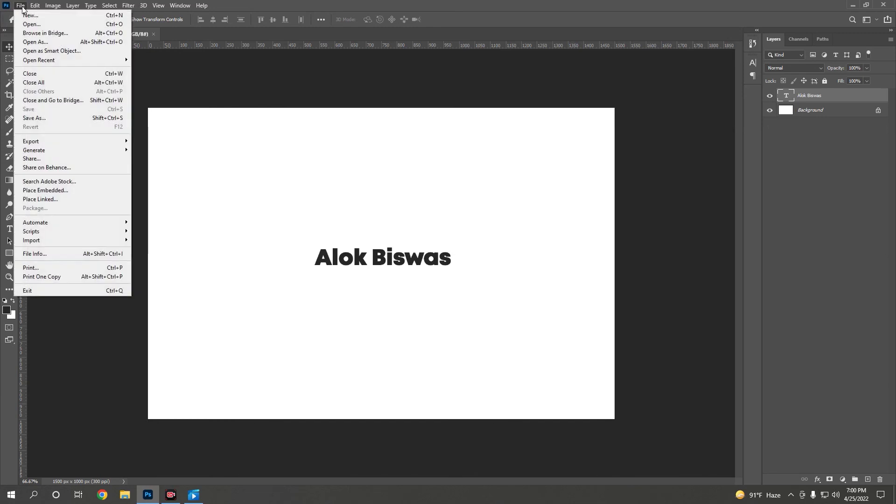
left_click(36, 118)
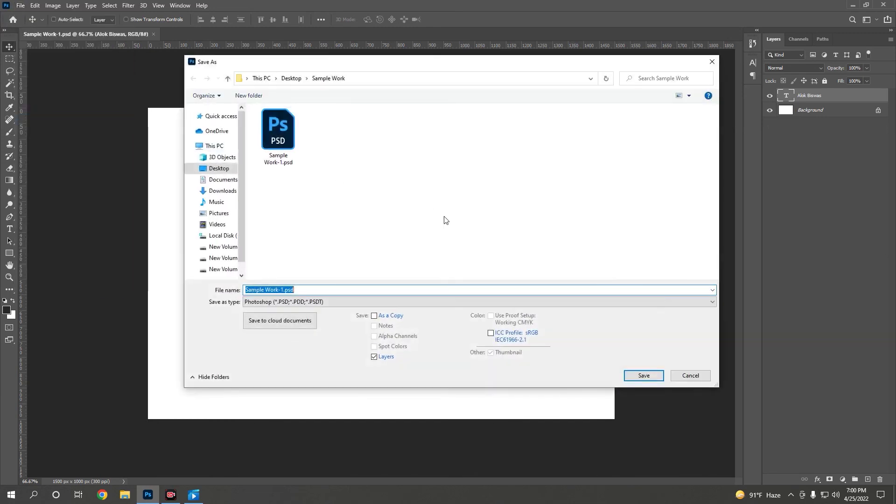
left_click(317, 304)
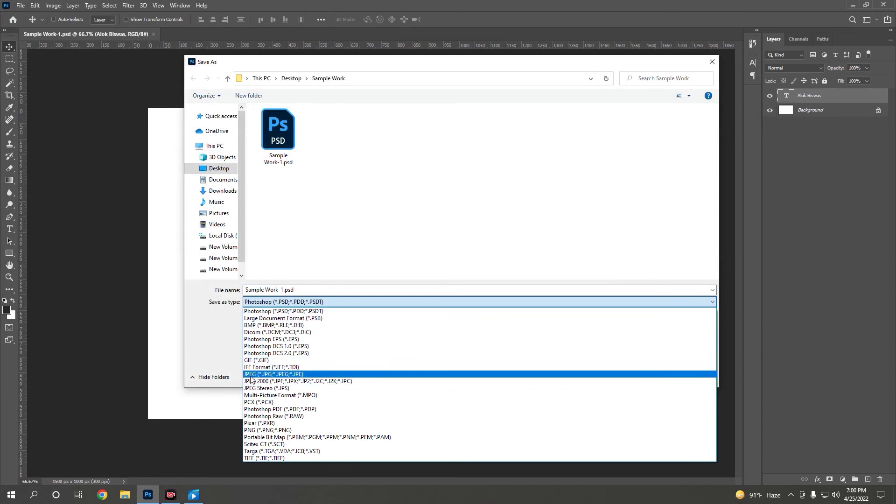
left_click(286, 375)
left_click(304, 304)
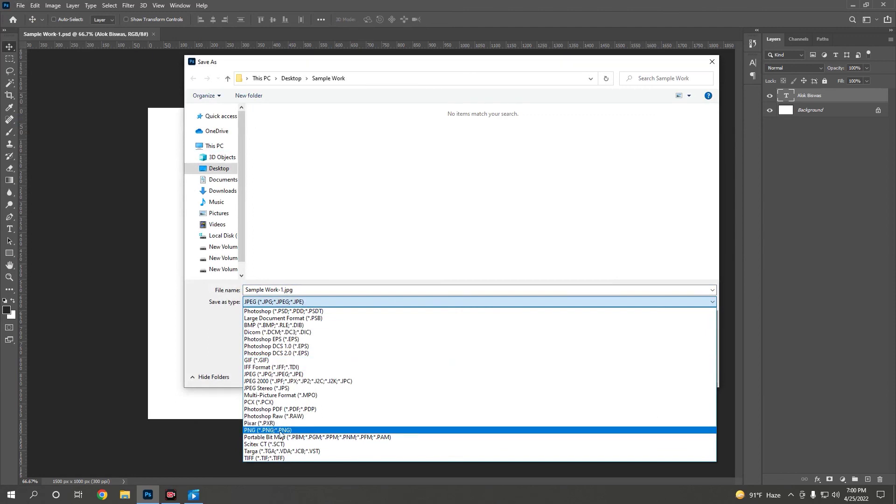
left_click(280, 431)
left_click(289, 303)
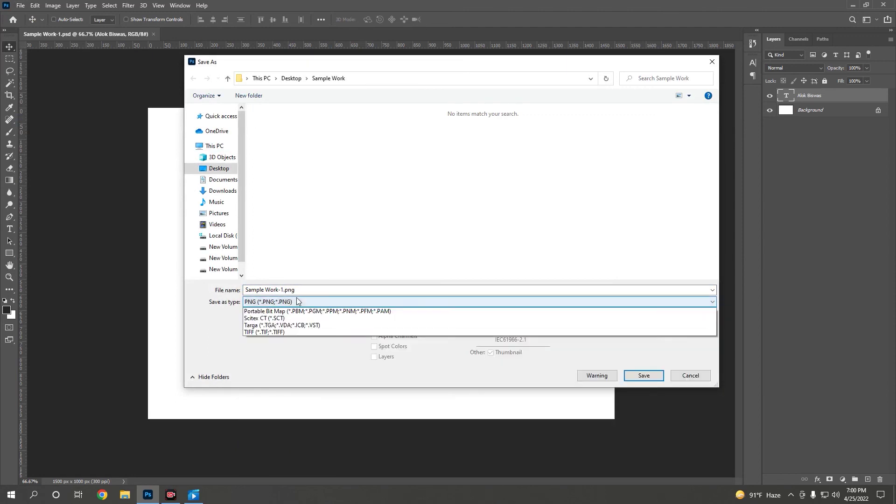
left_click(309, 375)
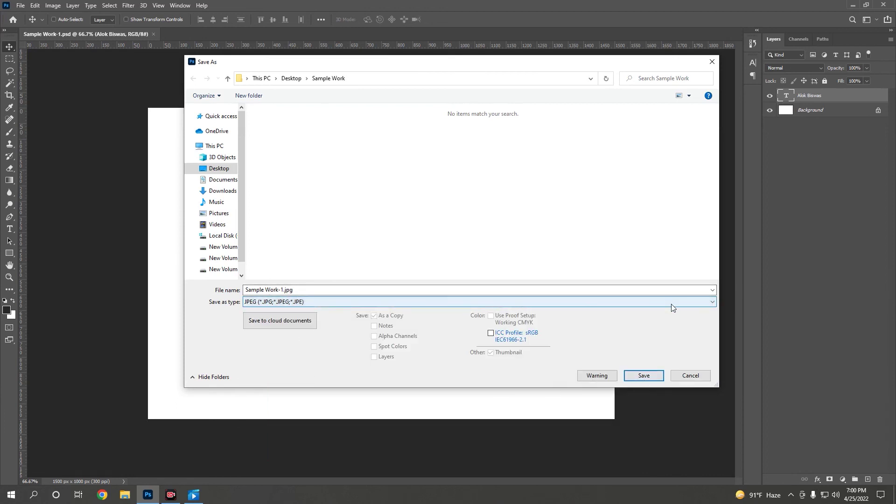
left_click(644, 376)
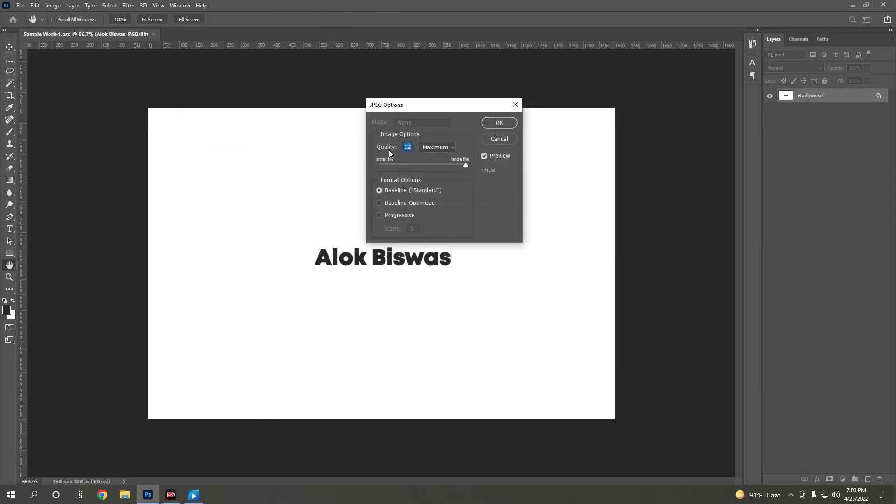
Confirm JPEG Options at Quality 12 (Maximum), Baseline Standard, then minimize Photoshop
left_click(454, 148)
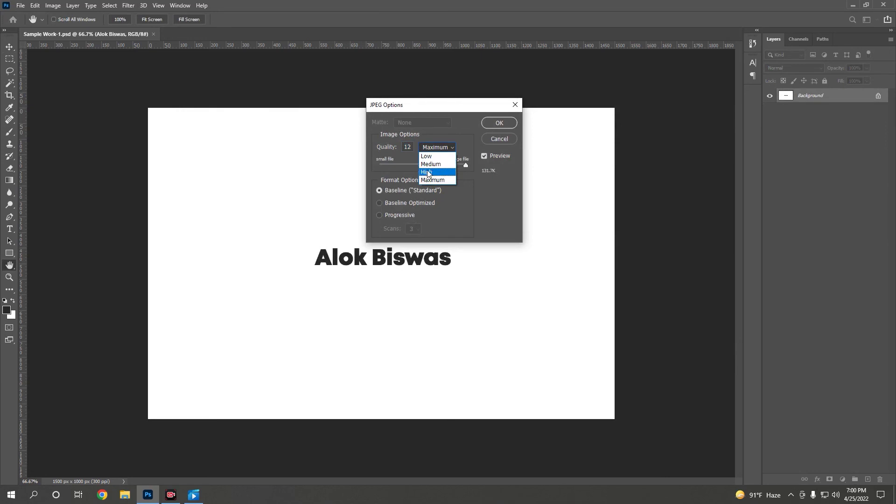
left_click(433, 181)
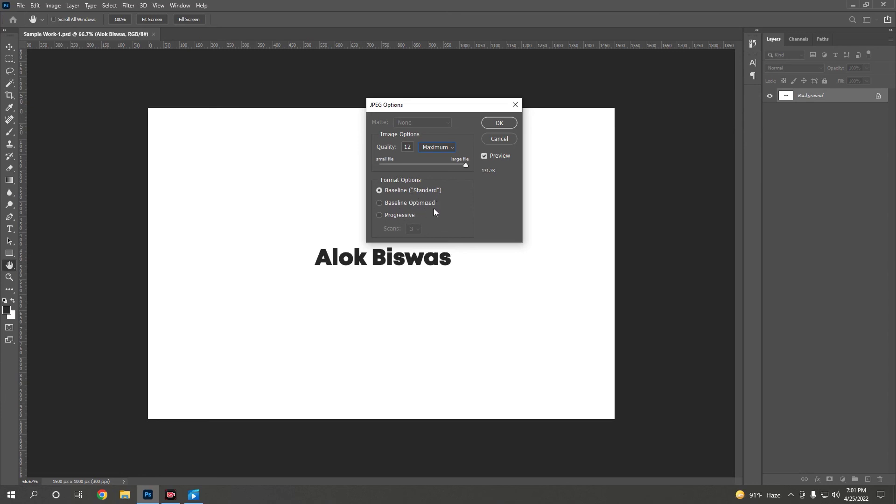
mouse_move(434, 212)
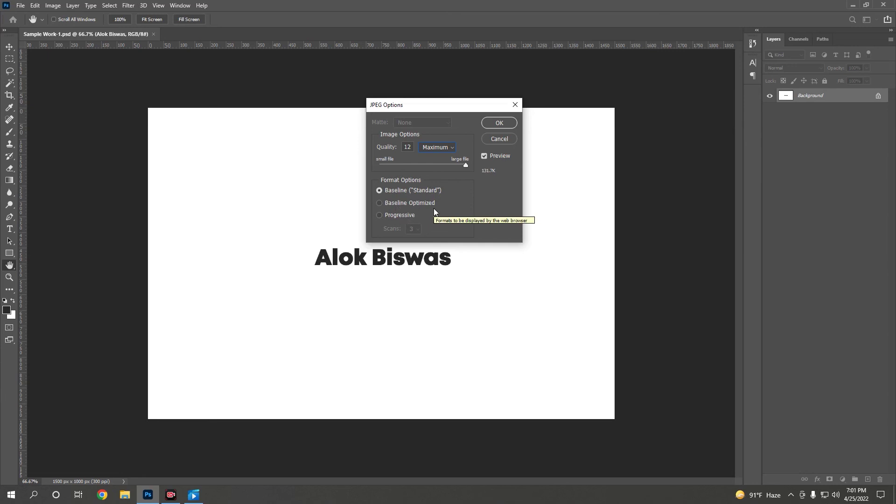
left_click(499, 123)
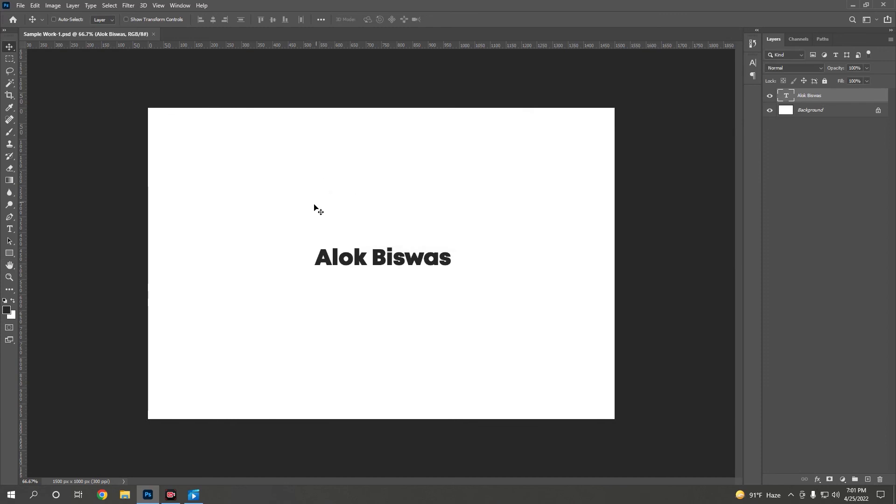
left_click(852, 6)
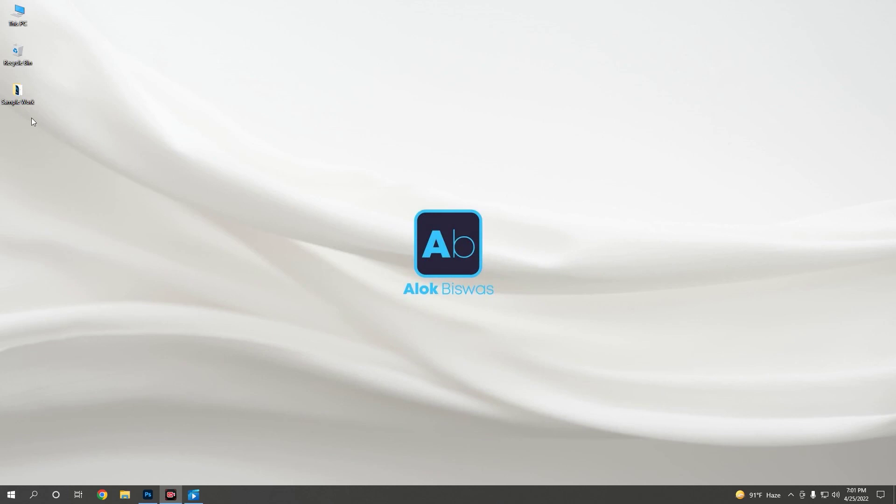
Open the desktop's Sample Work folder to show Sample Work-1.jpg and Sample Work-1.psd
double_click(18, 93)
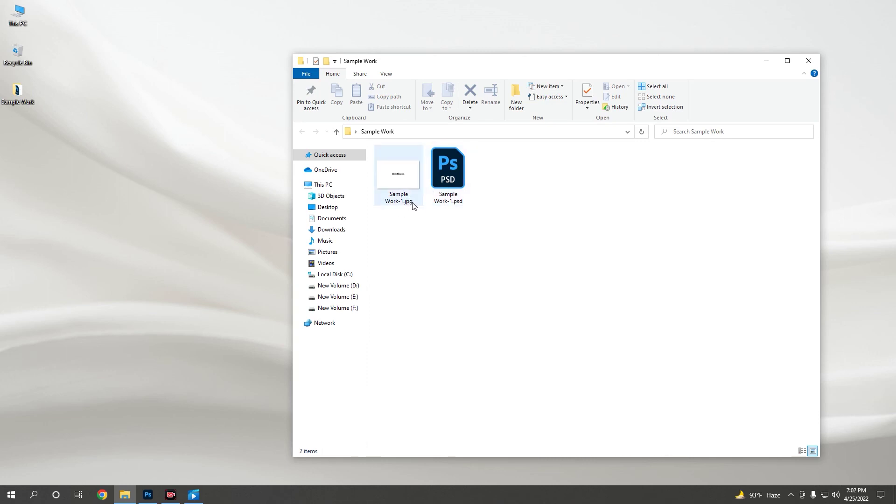
View Sample Work-1.jpg in Photos, moving the window toward the screen centre
double_click(404, 180)
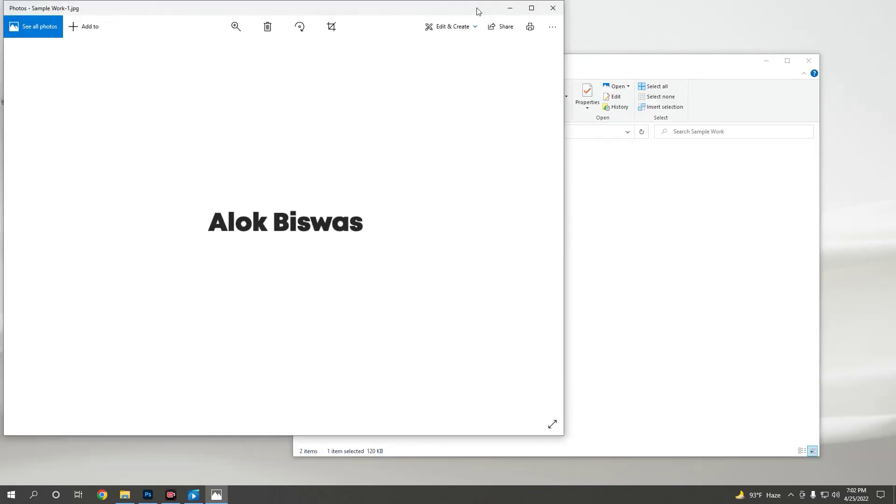
left_click_drag(477, 9, 594, 44)
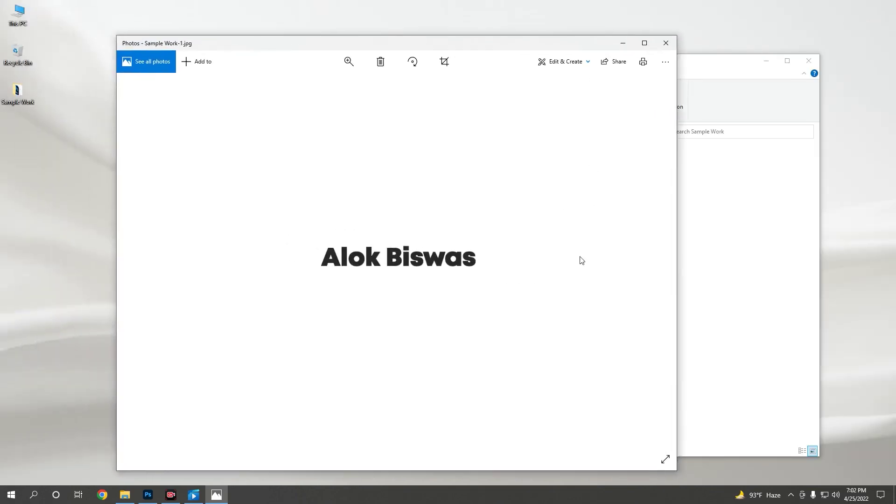